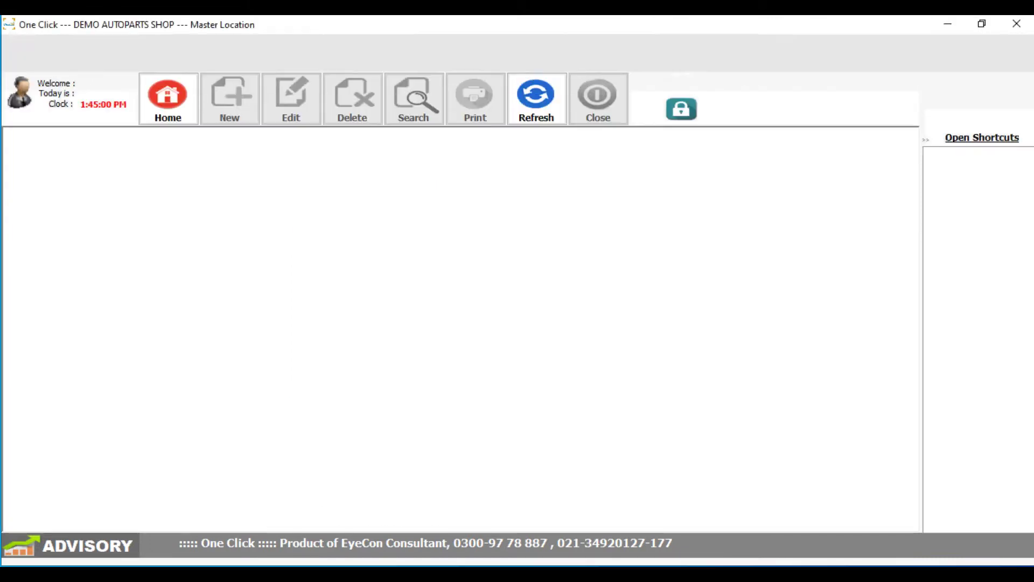
Open the Product Detail list from the inventory functions and scroll through it.
left_click(101, 65)
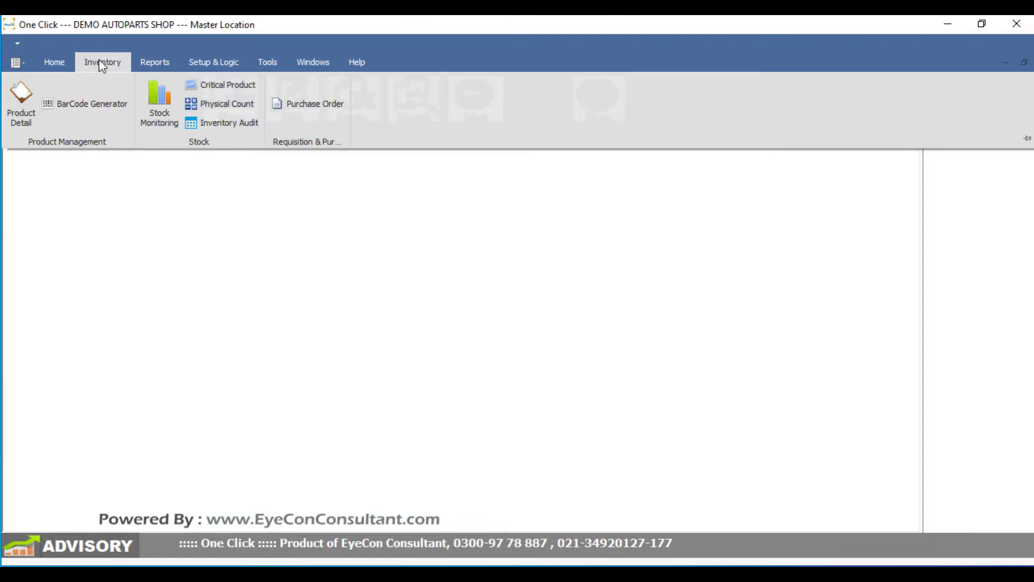
left_click(21, 102)
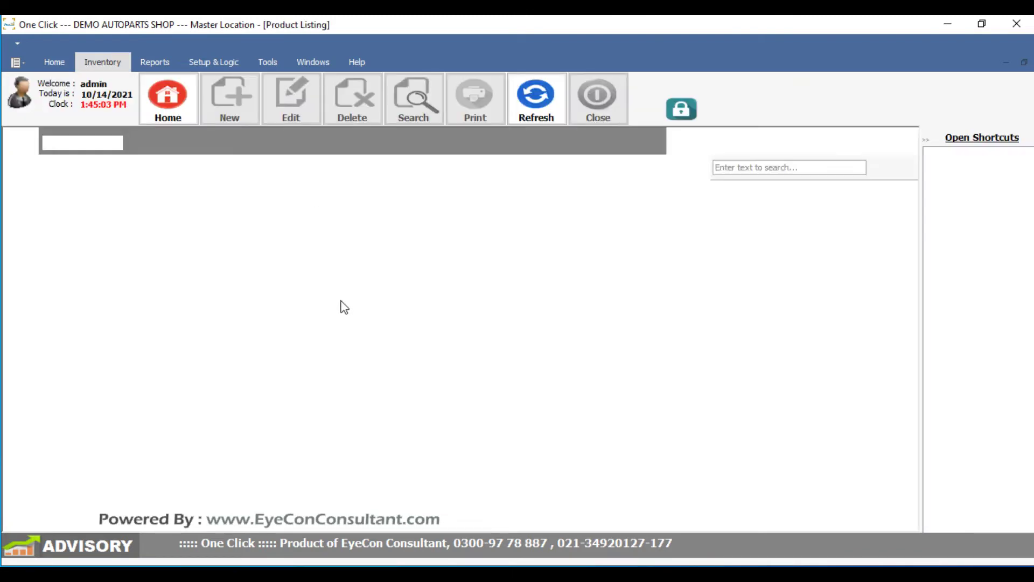
scroll(329, 256, "down", 1)
scroll(312, 253, "up", 1)
scroll(300, 221, "down", 5)
scroll(286, 280, "up", 5)
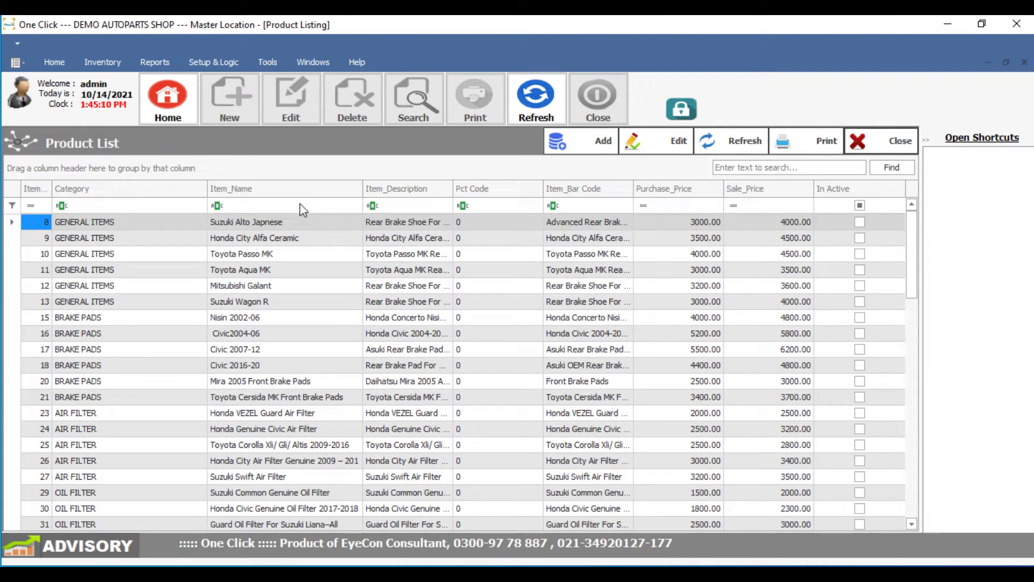
Try a name filter in the Item_Name cell, clear it, then group products by Item_Name.
left_click(301, 206)
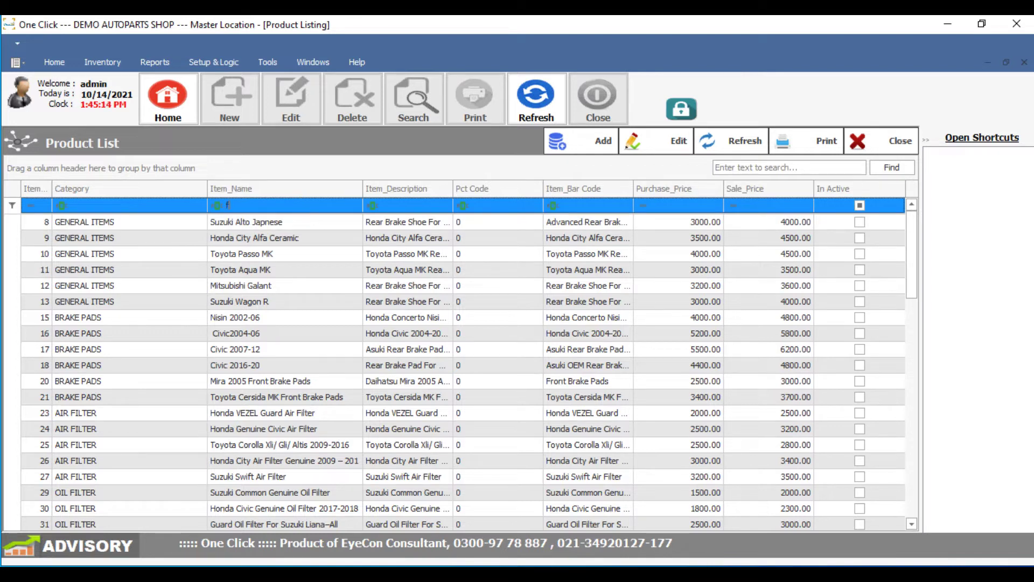
type("filer")
key("BackSpace")
key("BackSpace")
type("ter")
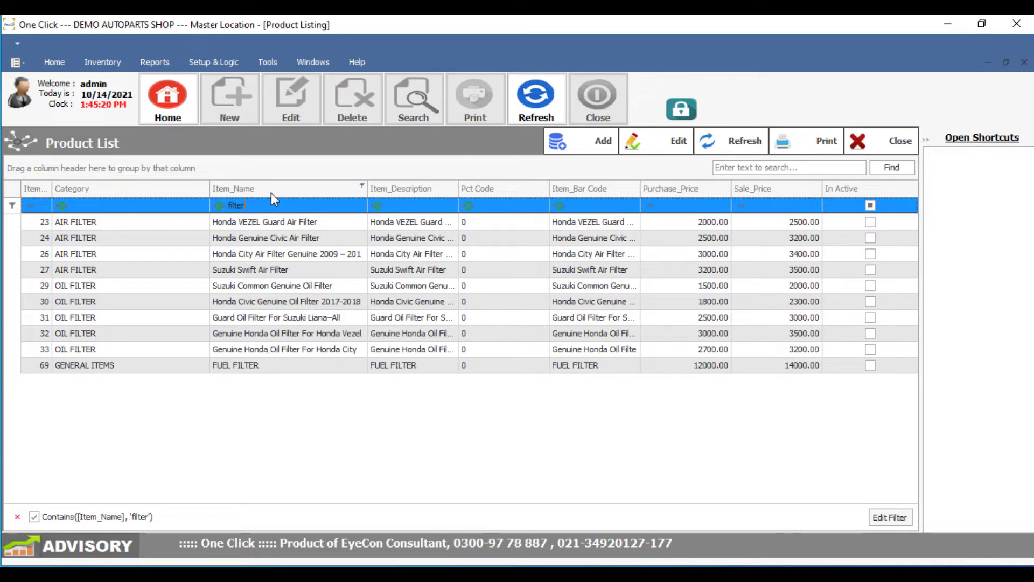
key("BackSpace")
key("BackSpace")
key("BackSpace")
key("BackSpace")
key("BackSpace")
left_click_drag(271, 192, 122, 175)
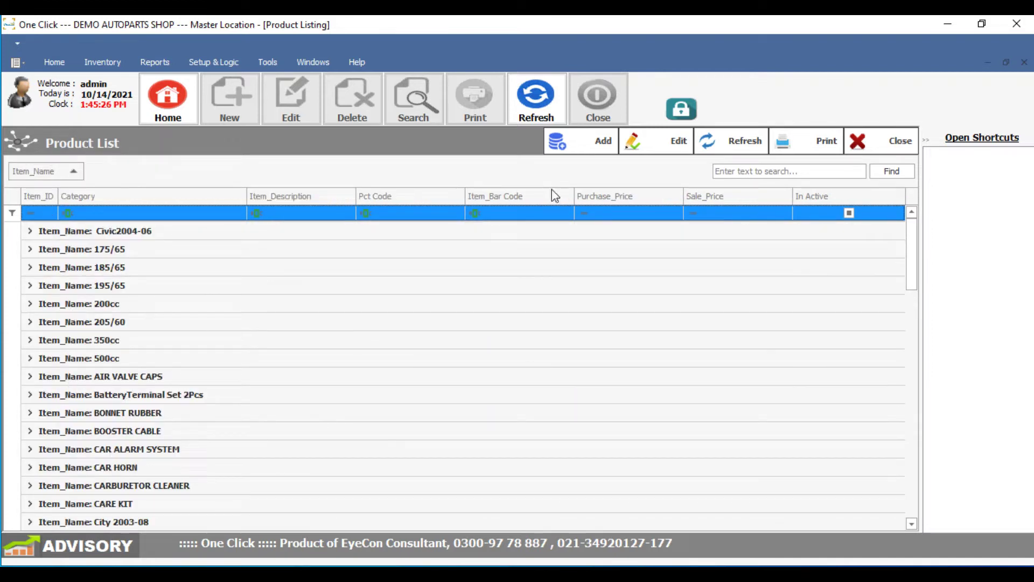
Browse the category tree, expand SCREW, and open PLATE SCREW for editing.
left_click(587, 152)
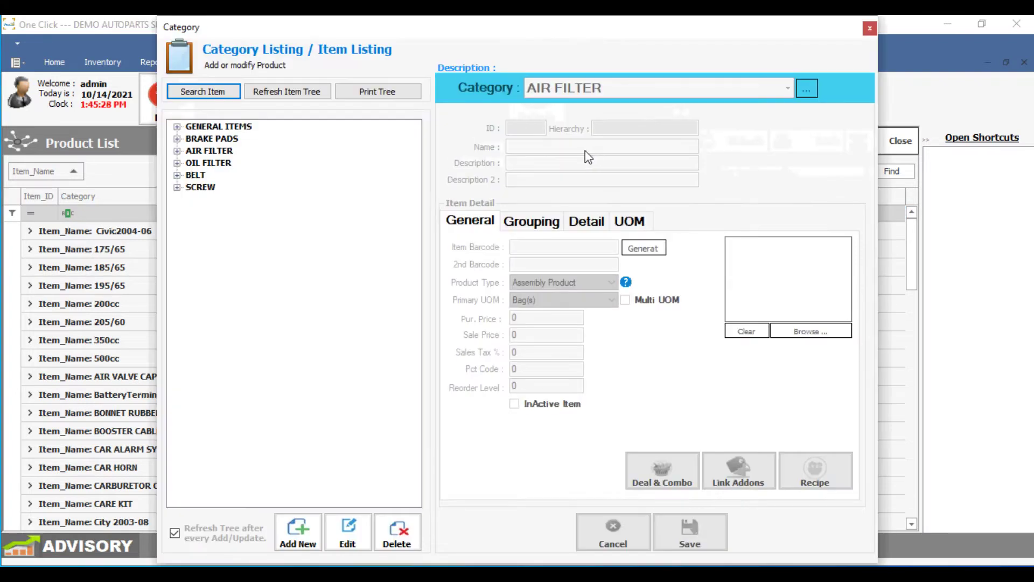
left_click(197, 152)
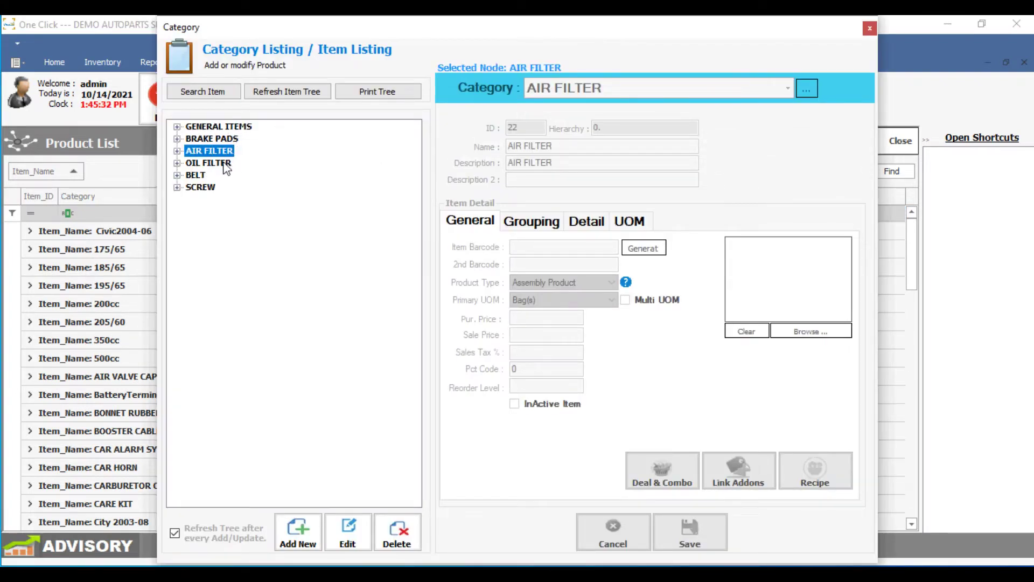
double_click(198, 175)
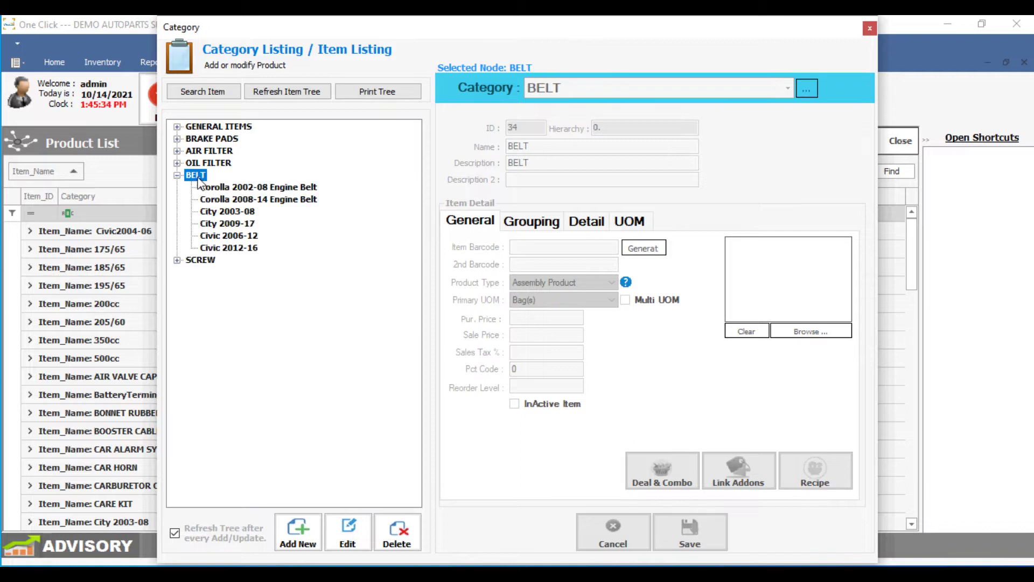
double_click(199, 176)
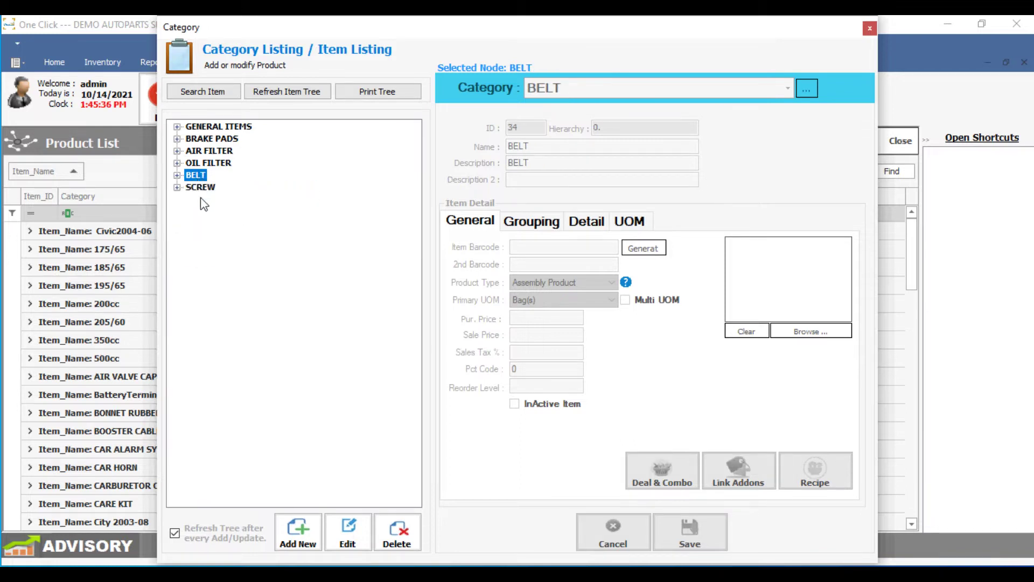
double_click(203, 191)
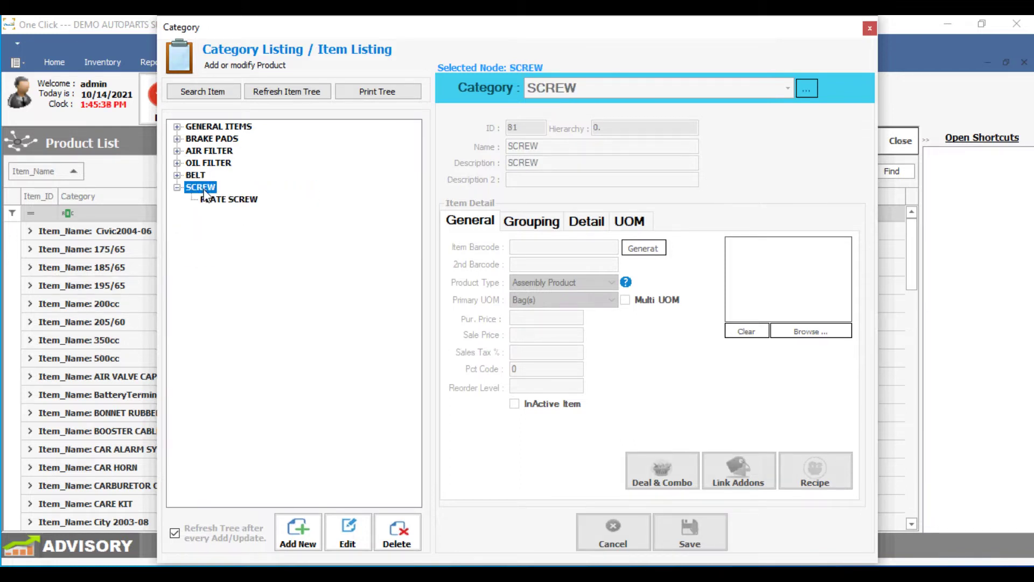
left_click(221, 200)
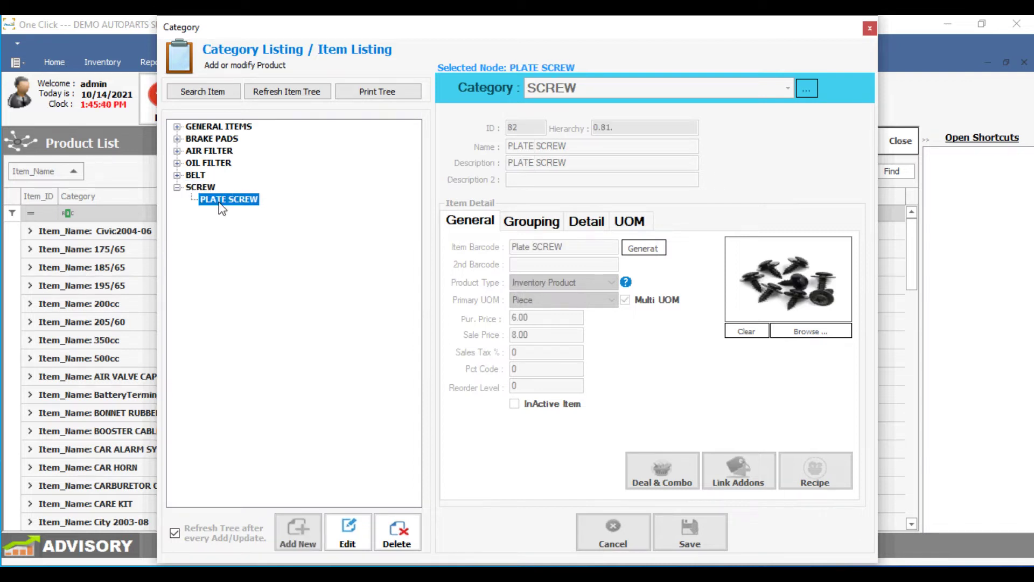
left_click(347, 532)
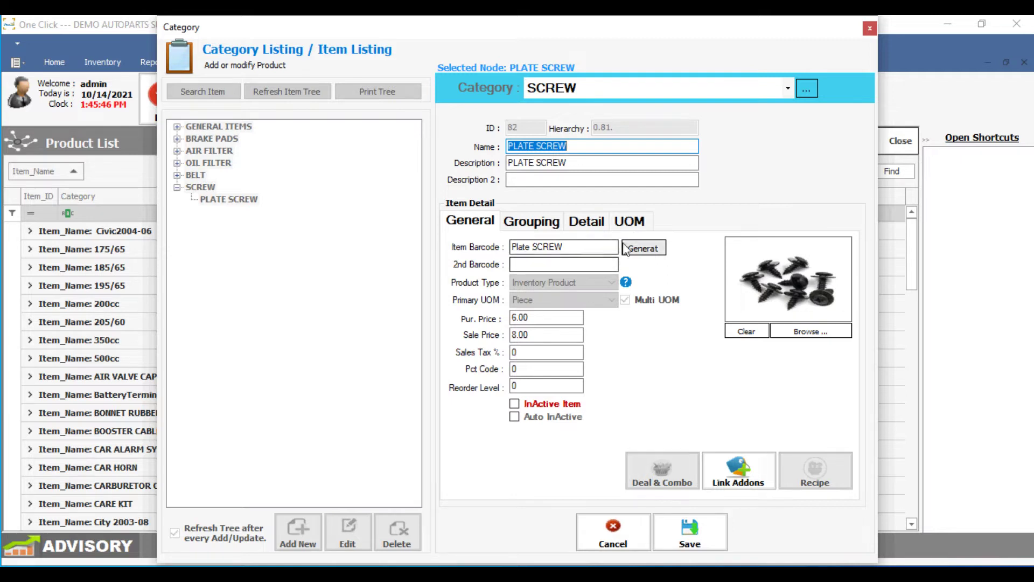
Save PLATE SCREW's UOM sale prices (Piece 8.00, Dozen 90.00, Box 700.00) and close both windows.
left_click(629, 221)
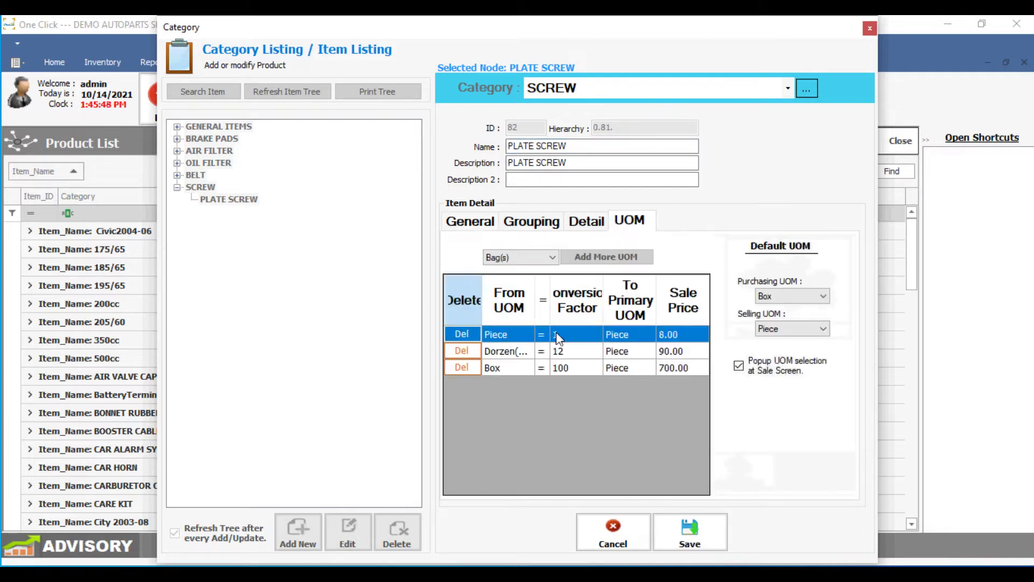
left_click(692, 334)
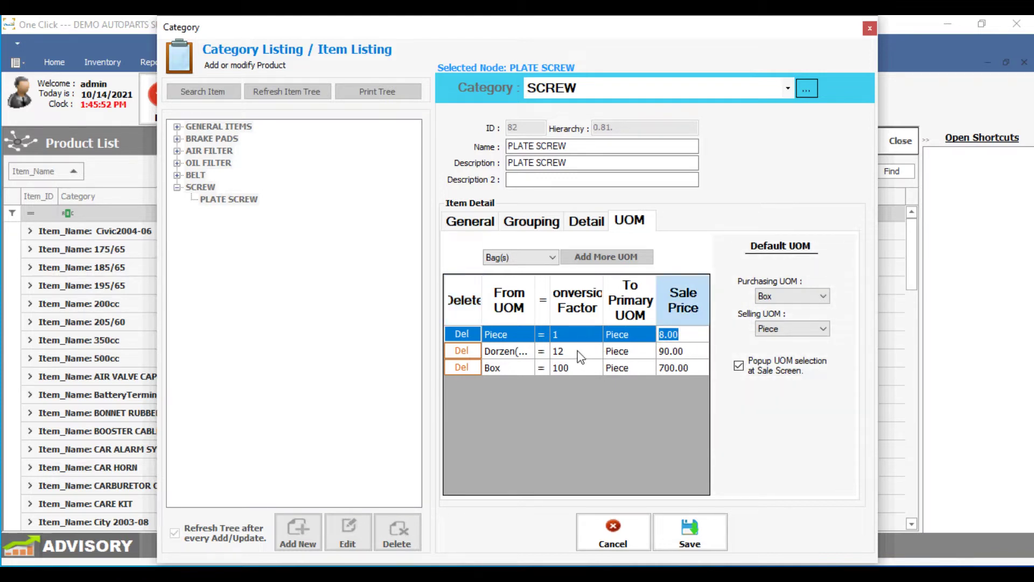
left_click(690, 351)
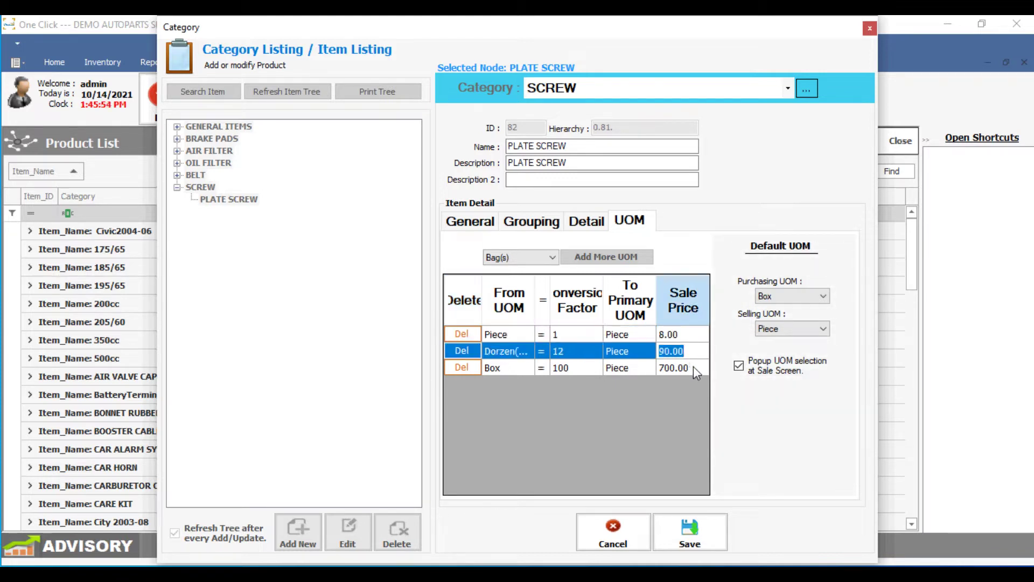
left_click(693, 366)
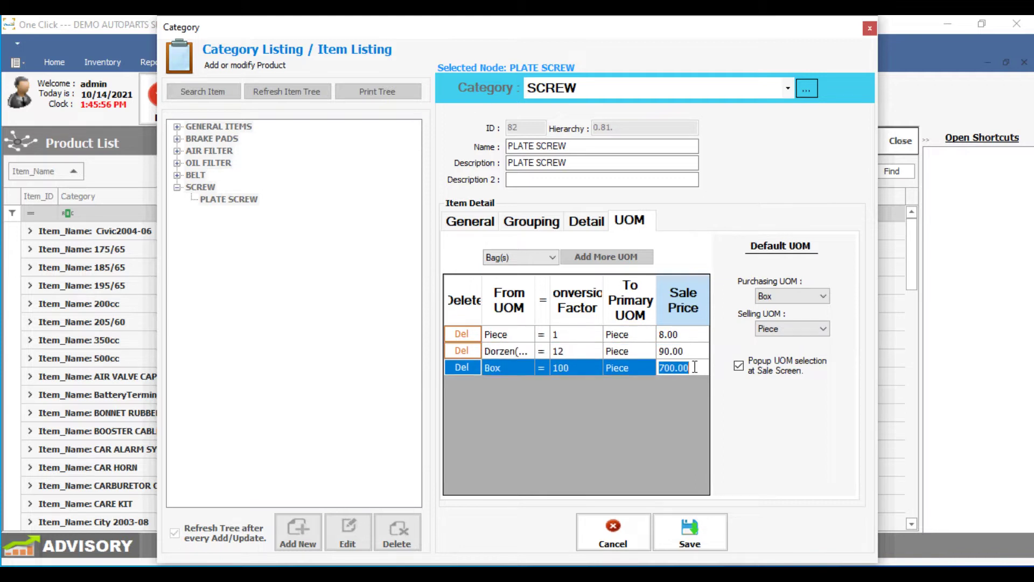
left_click(690, 535)
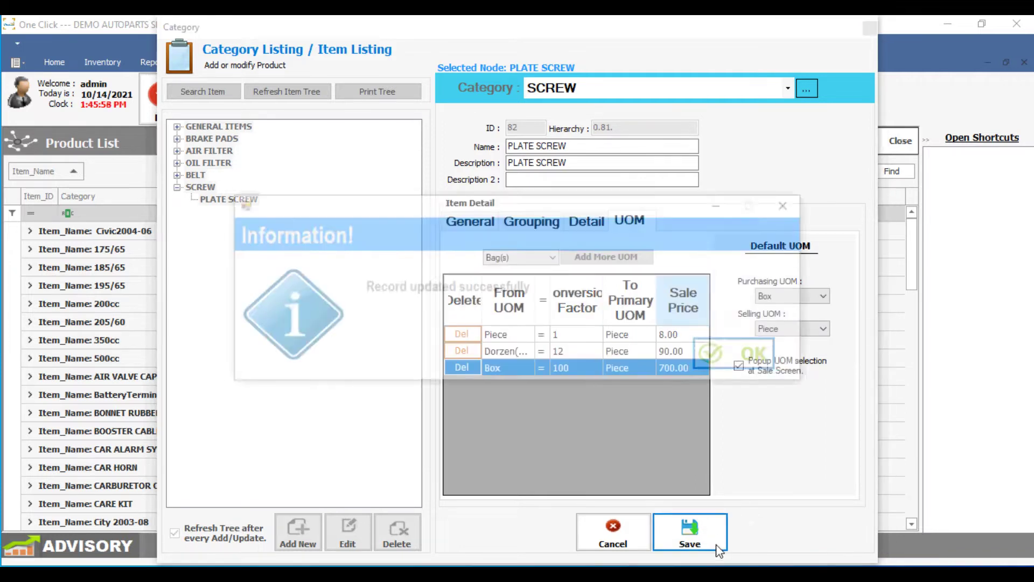
left_click(721, 355)
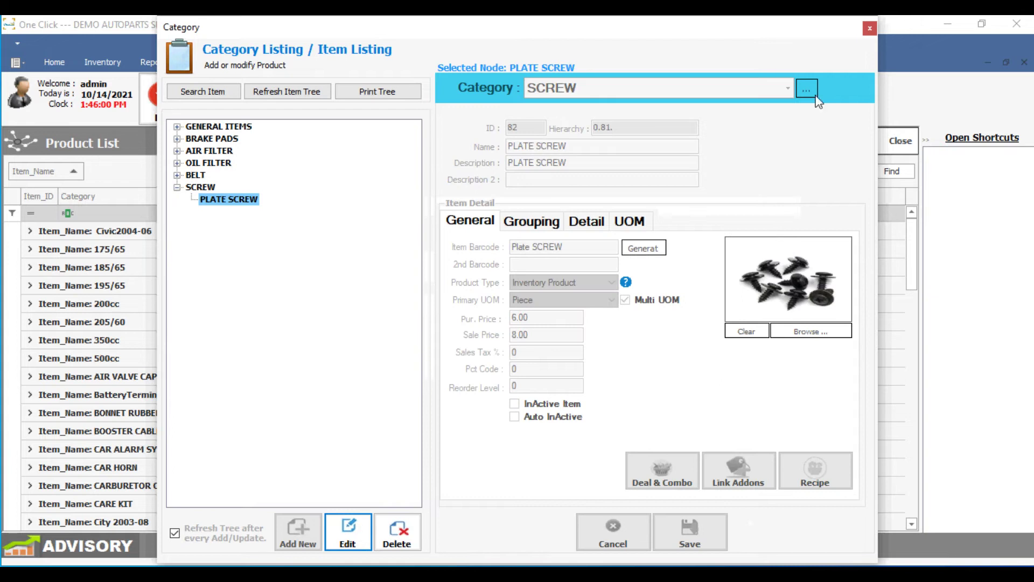
left_click(869, 28)
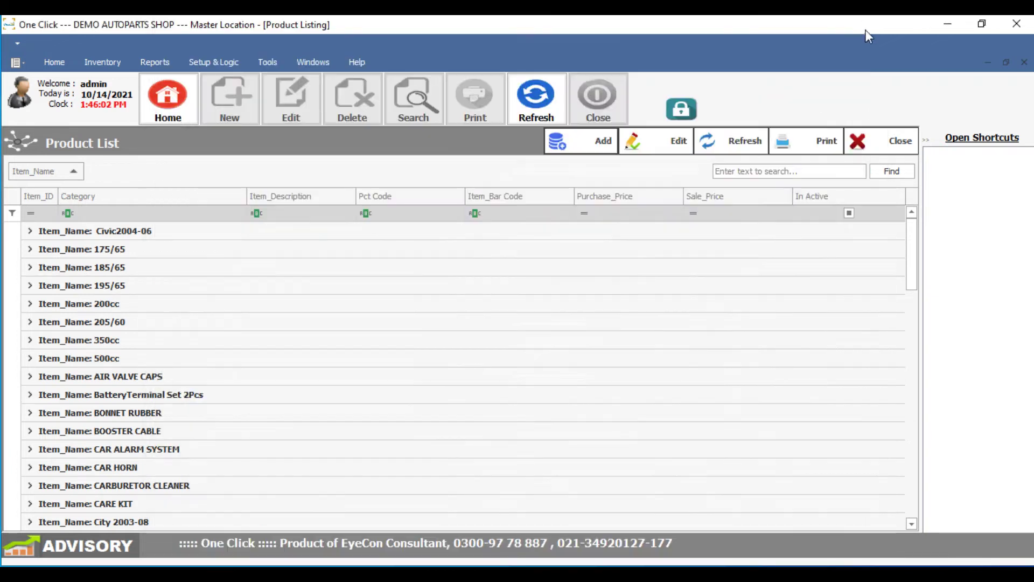
left_click(898, 141)
Open Cashiering and browse the Brake Pads, Air Filter, Oil Filter and Belt tabs.
left_click(70, 62)
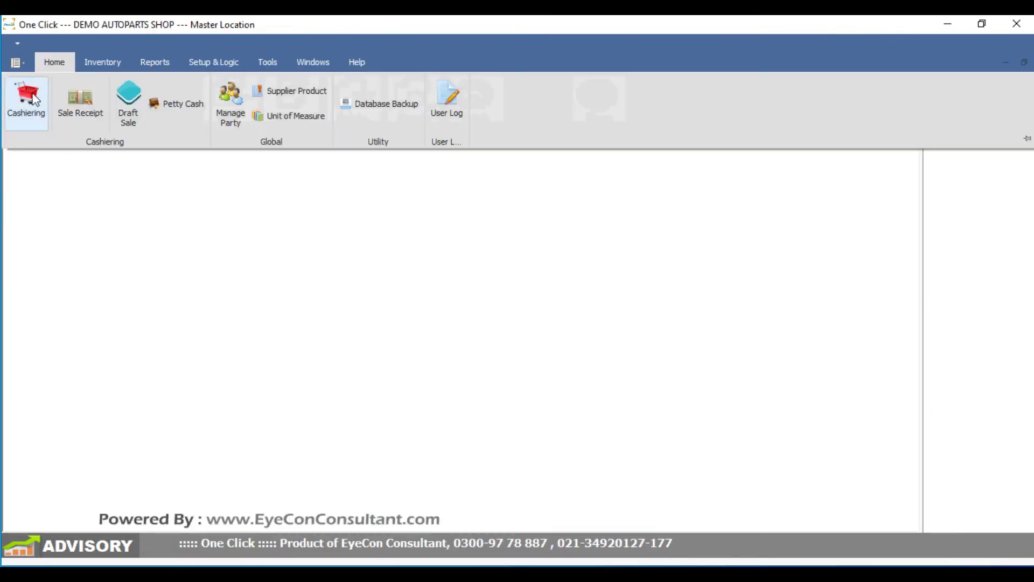
left_click(27, 97)
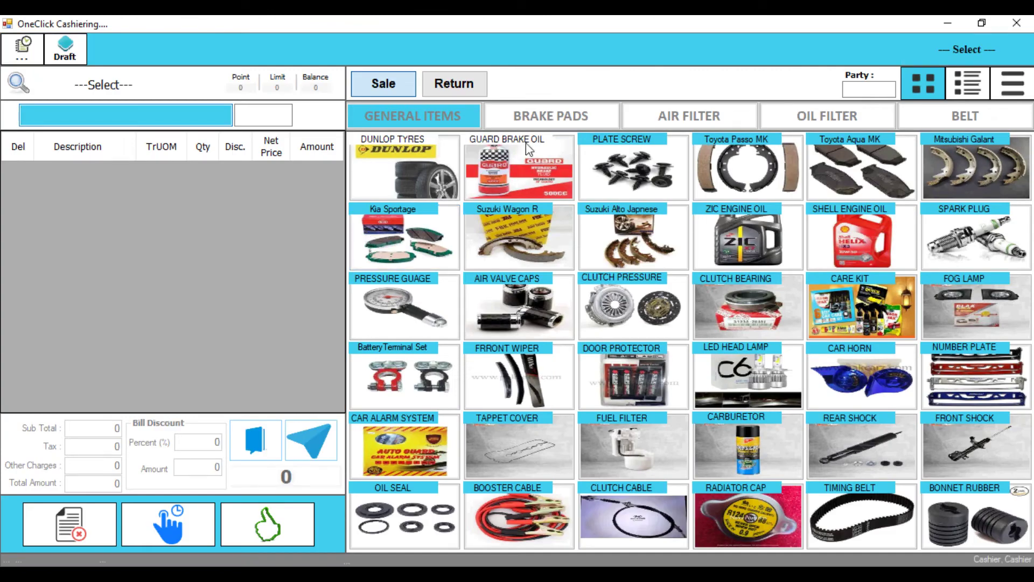
left_click(512, 119)
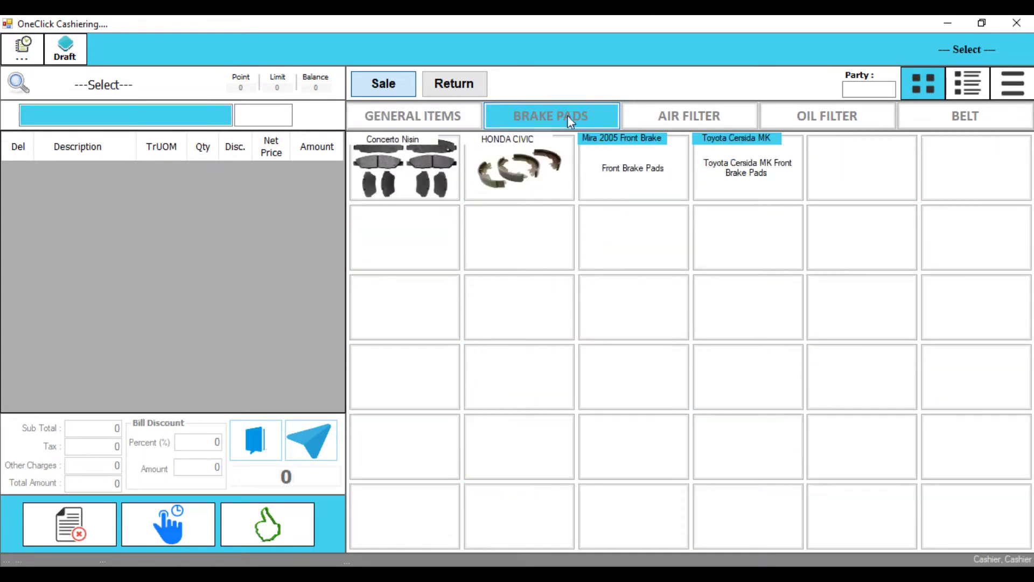
left_click(681, 118)
left_click(829, 121)
left_click(945, 130)
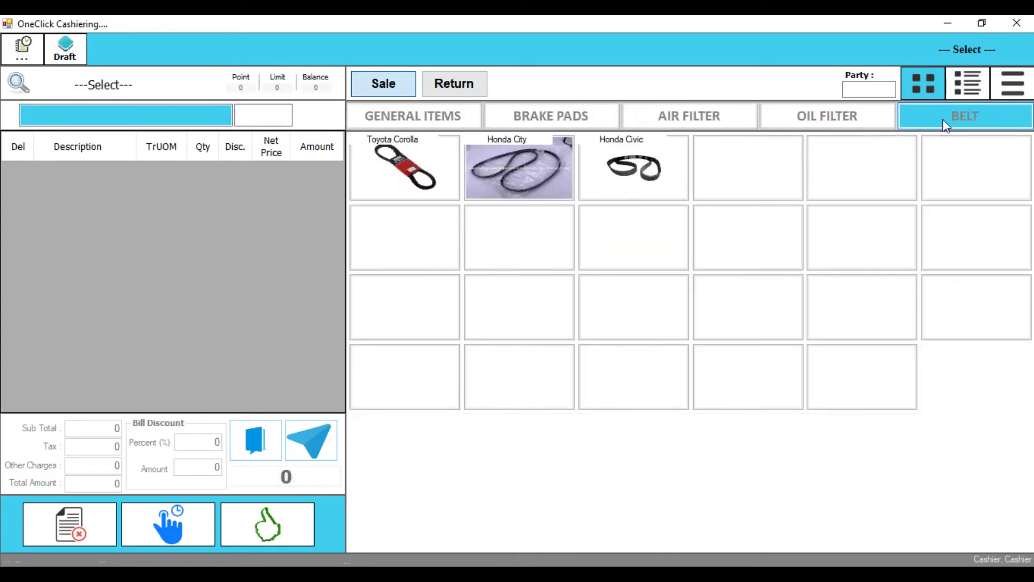
Back on General Items, enter the customer party code and add GUARD BRAKE OIL.
left_click(468, 121)
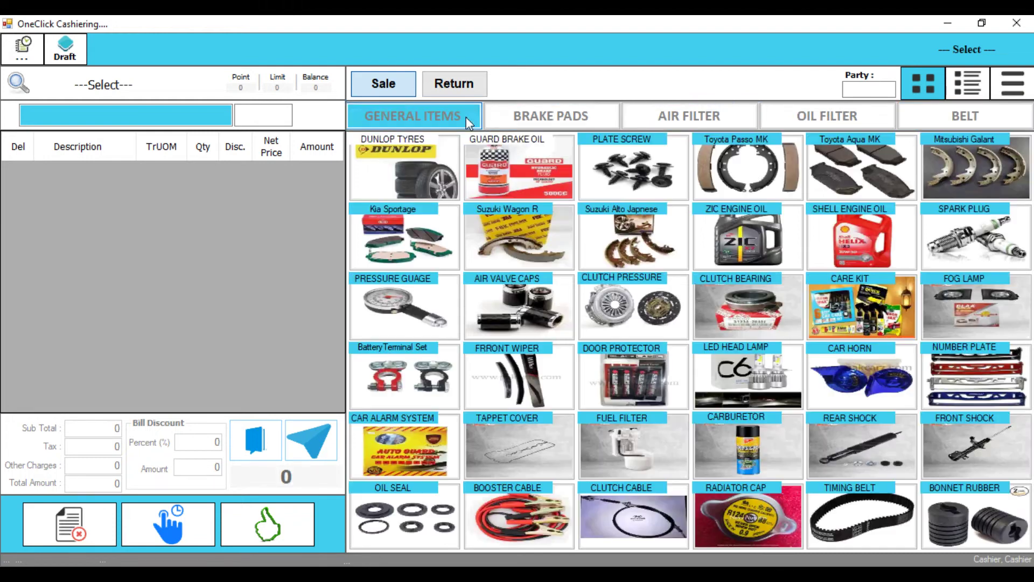
left_click(860, 90)
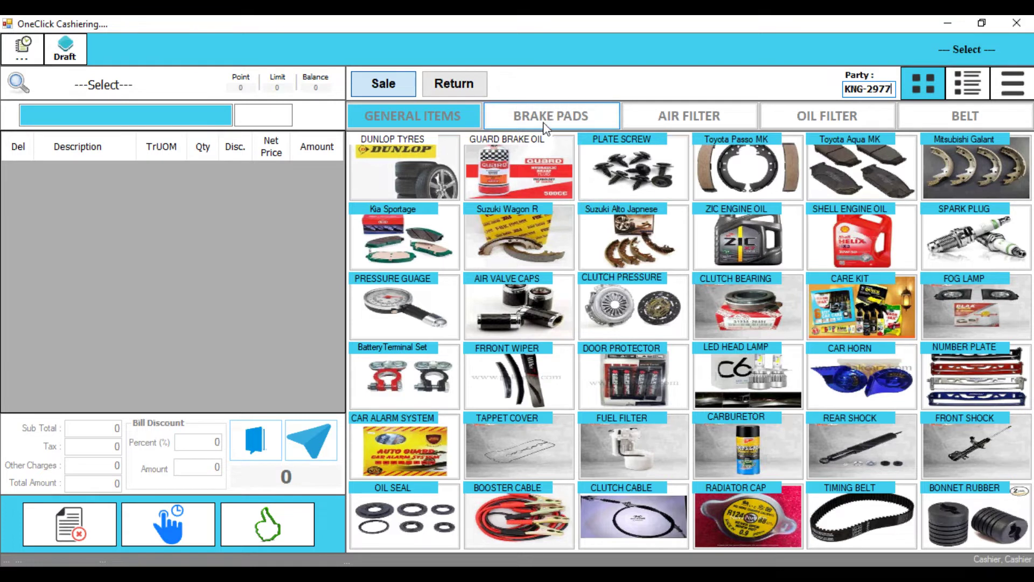
left_click(533, 156)
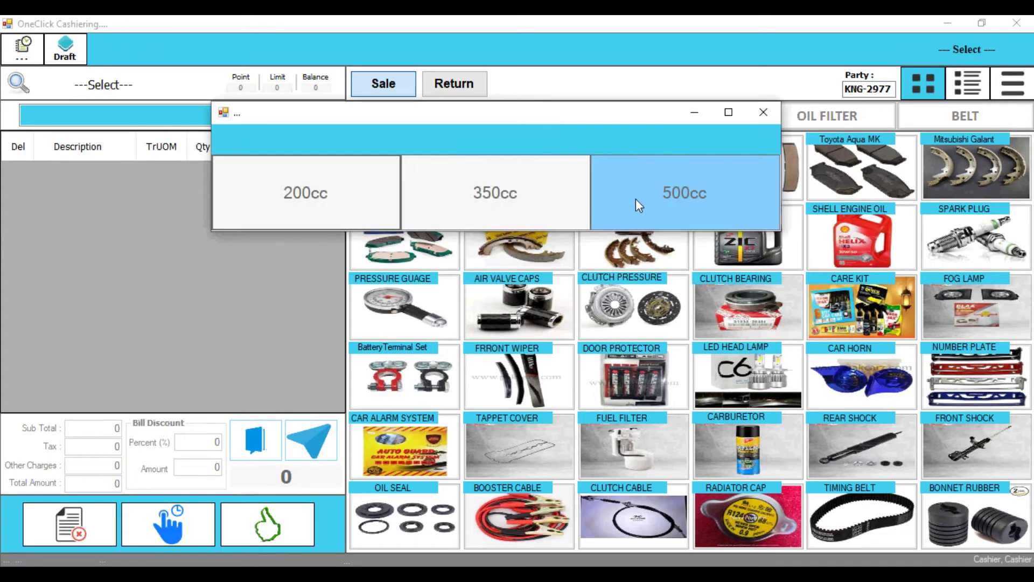
Add 200cc brake oil and the Honda Genuine Civic Air Filter, then hold the 3,350 bill.
left_click(337, 218)
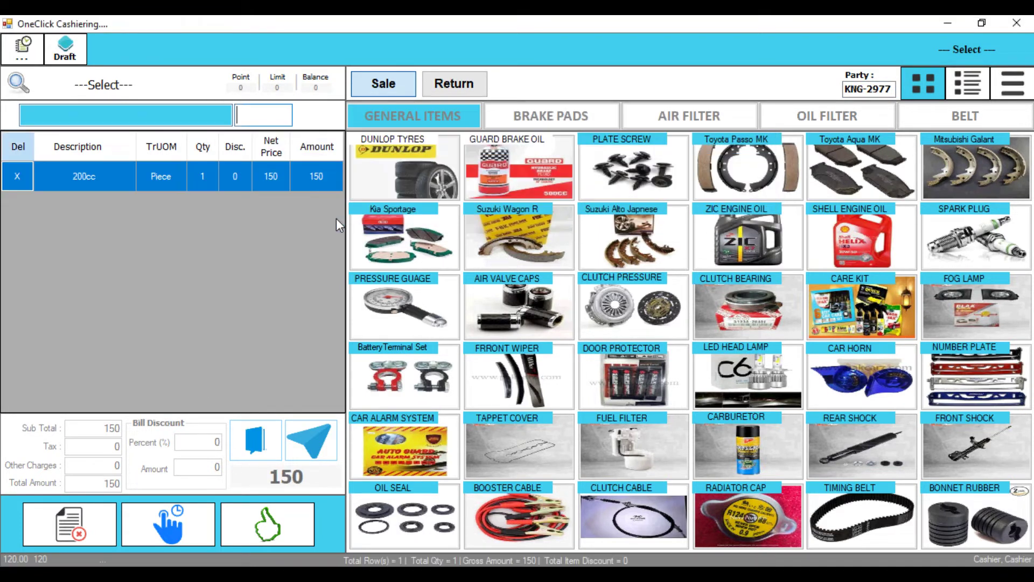
left_click(689, 115)
left_click(520, 167)
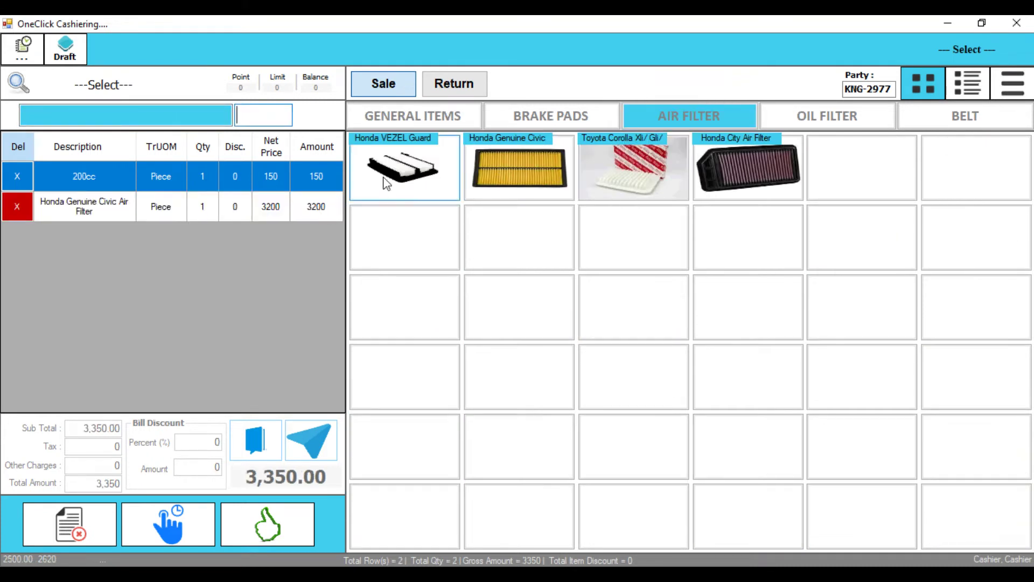
left_click(418, 118)
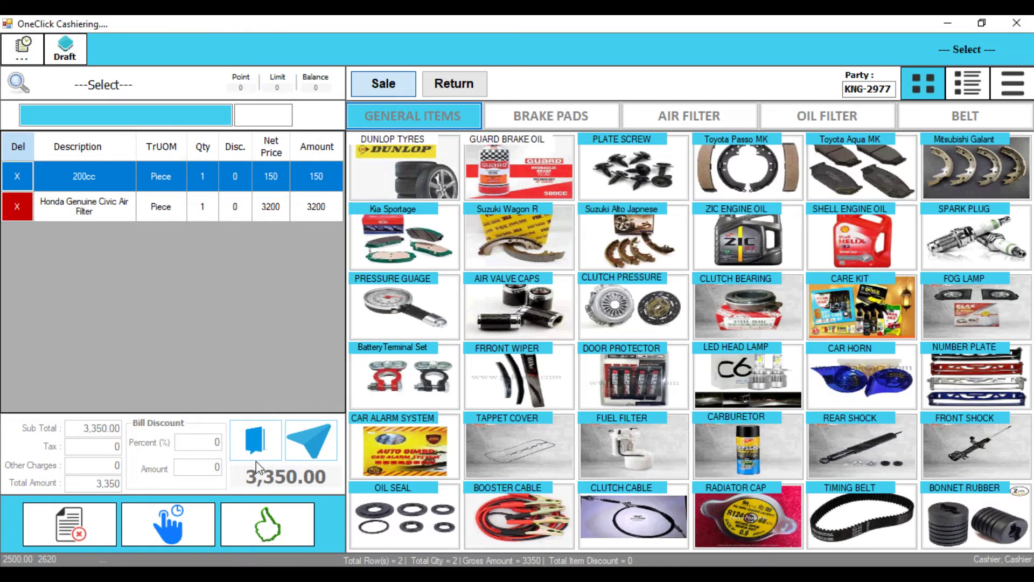
left_click(189, 534)
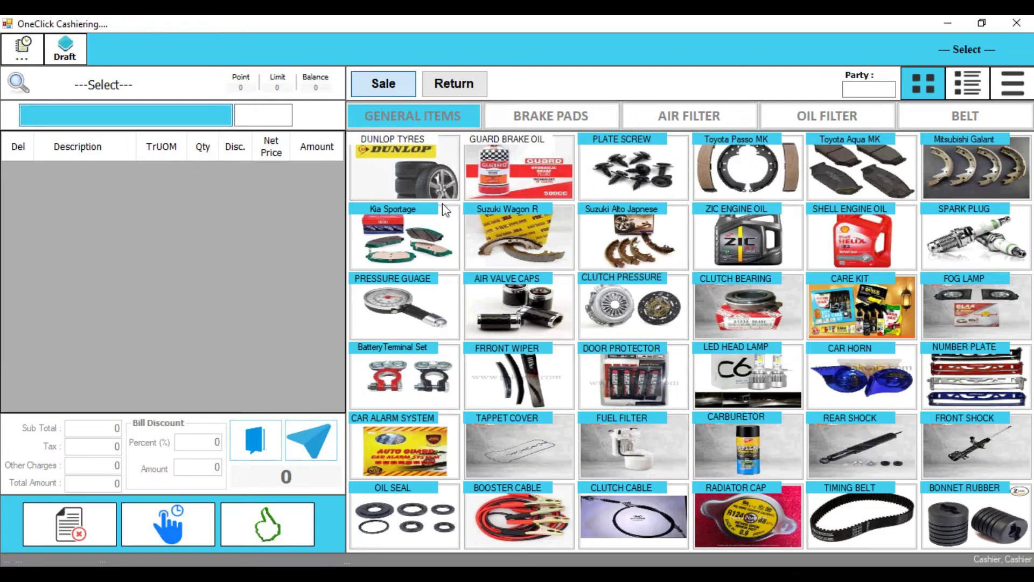
left_click(551, 116)
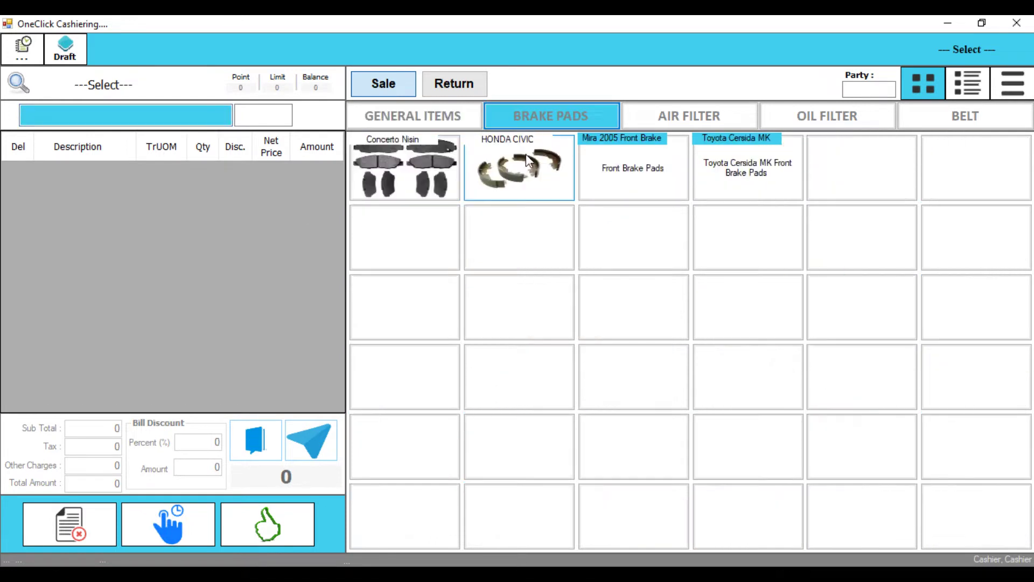
Add Concerto Nisin 2002-06 brake pads, a Honda VEZEL air filter and a Toyota Passo MK brake shoe.
left_click(429, 175)
left_click(460, 286)
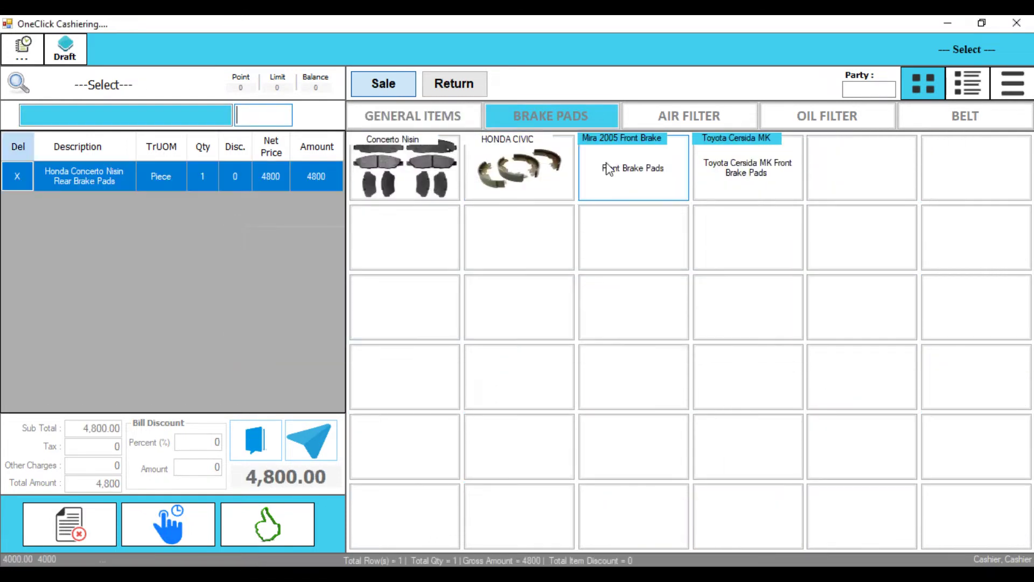
left_click(673, 116)
left_click(404, 167)
left_click(389, 116)
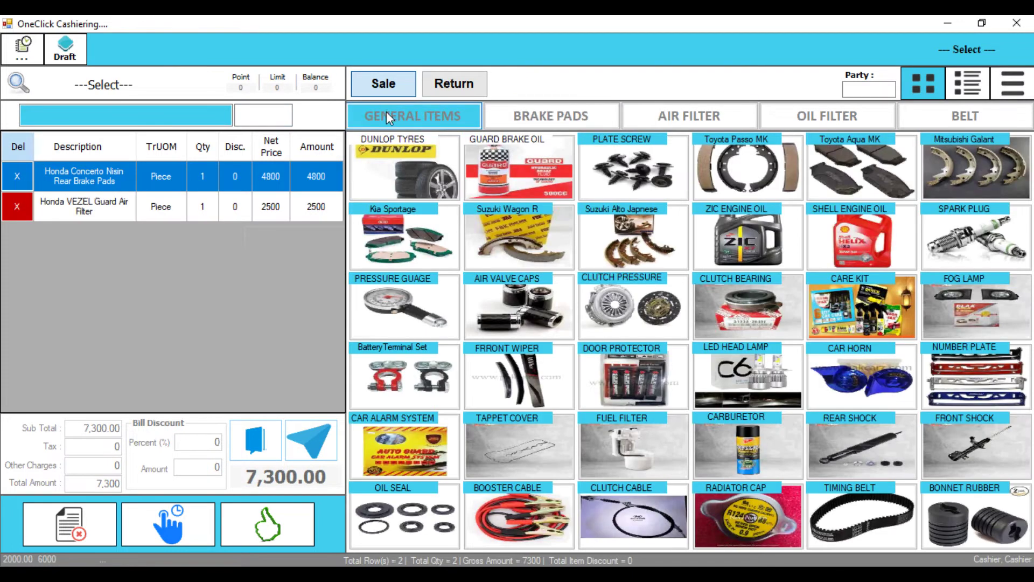
left_click(747, 183)
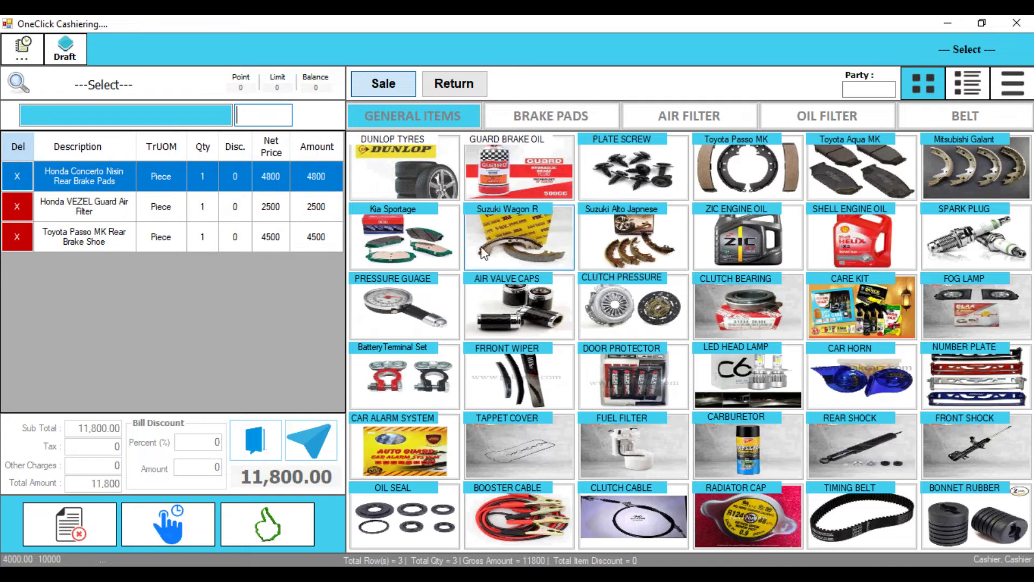
Add three Plate Screw lines sold by Piece, Dozen and Box, bringing the total to 12,598.
left_click(639, 164)
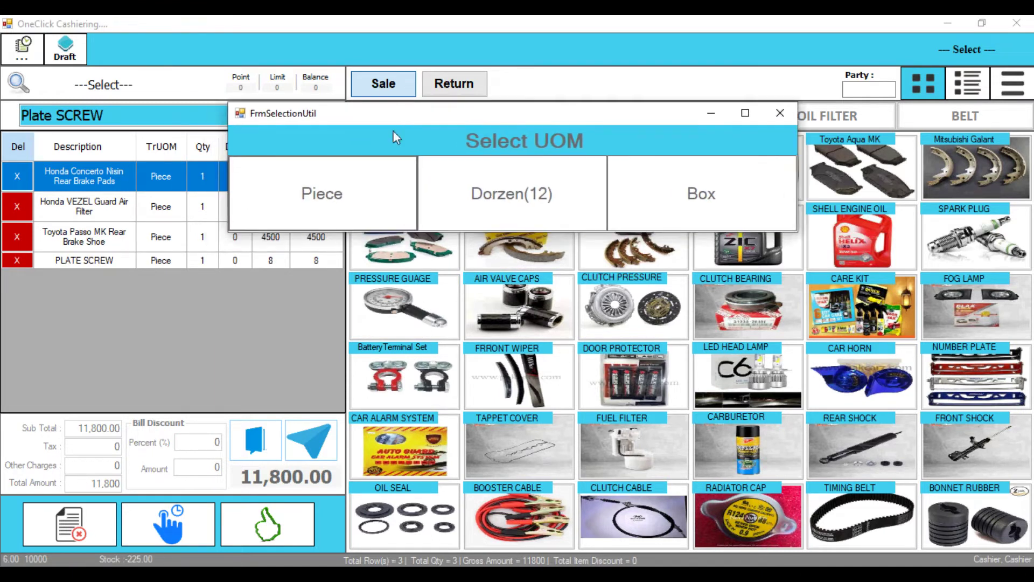
left_click(371, 178)
left_click(635, 167)
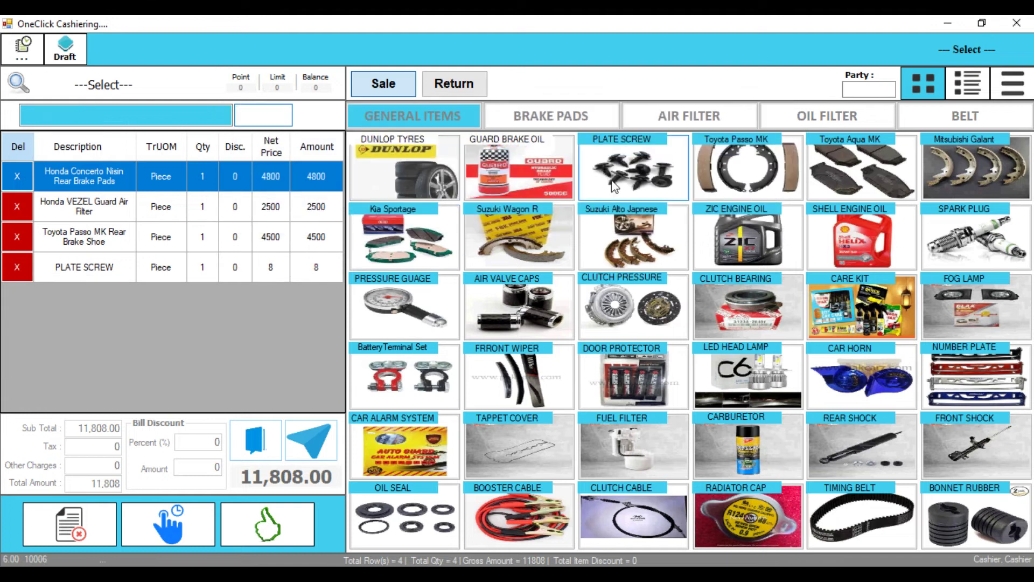
left_click(543, 302)
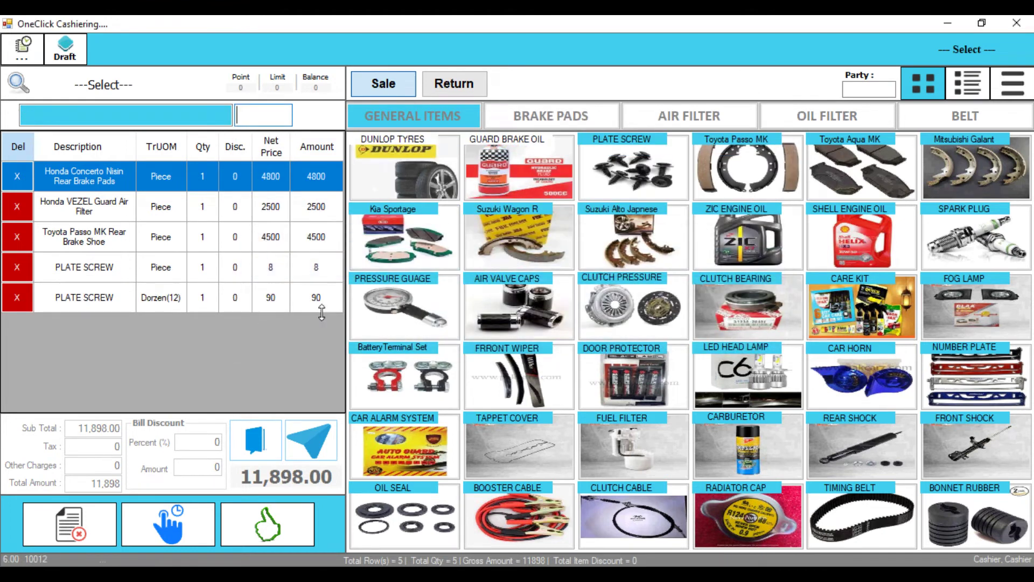
left_click(612, 155)
left_click(684, 312)
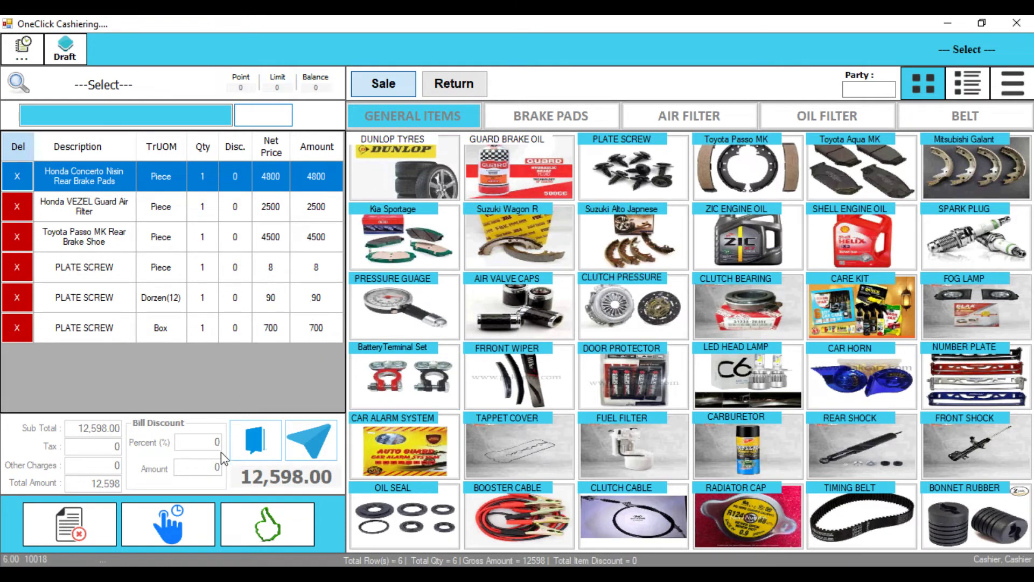
Delete the brake pads, air filter and brake shoe lines from the bill.
left_click(22, 174)
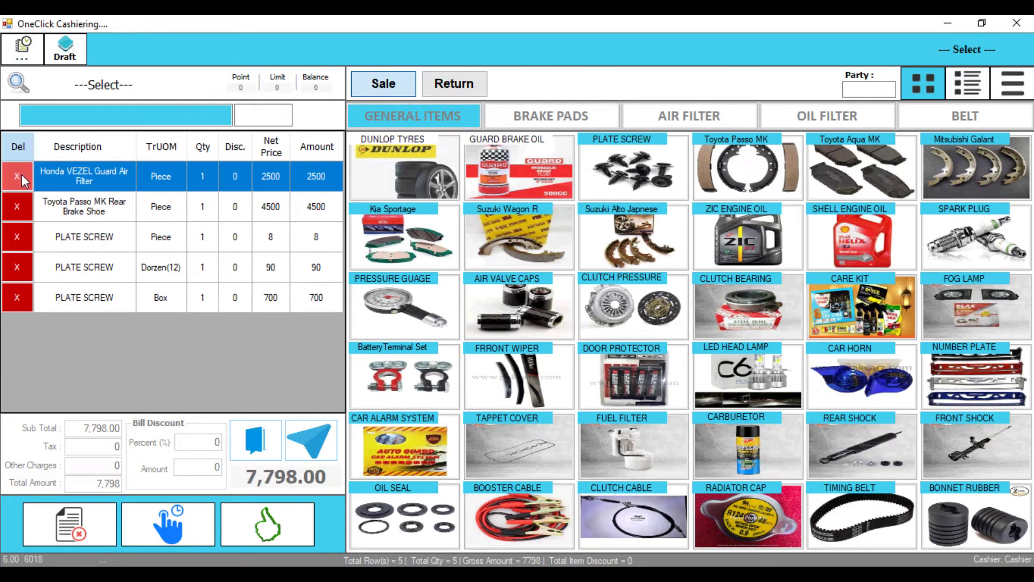
left_click(22, 174)
left_click(21, 175)
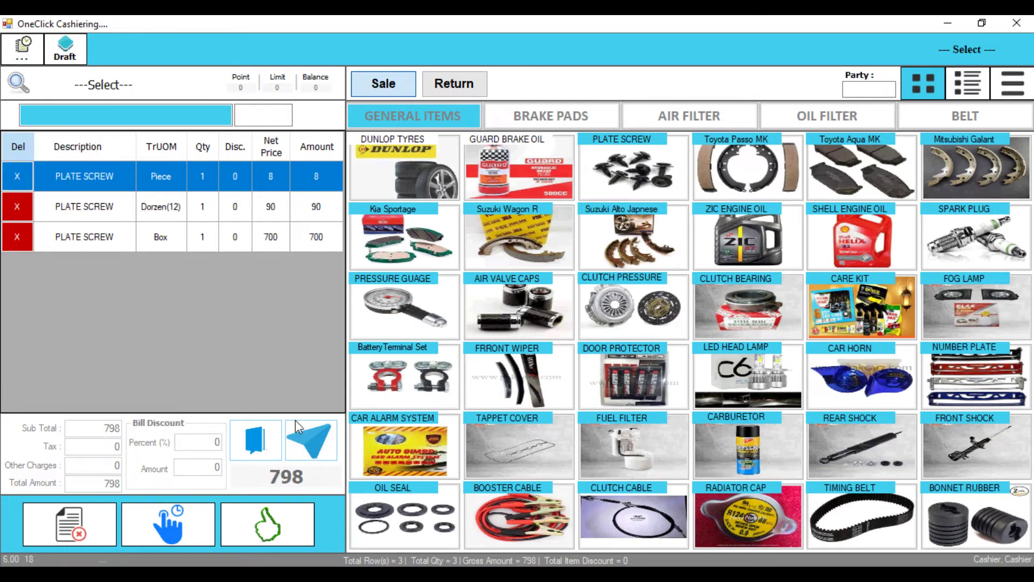
Pay the 798 bill in cash with 1000 received, without printing a receipt.
left_click(280, 527)
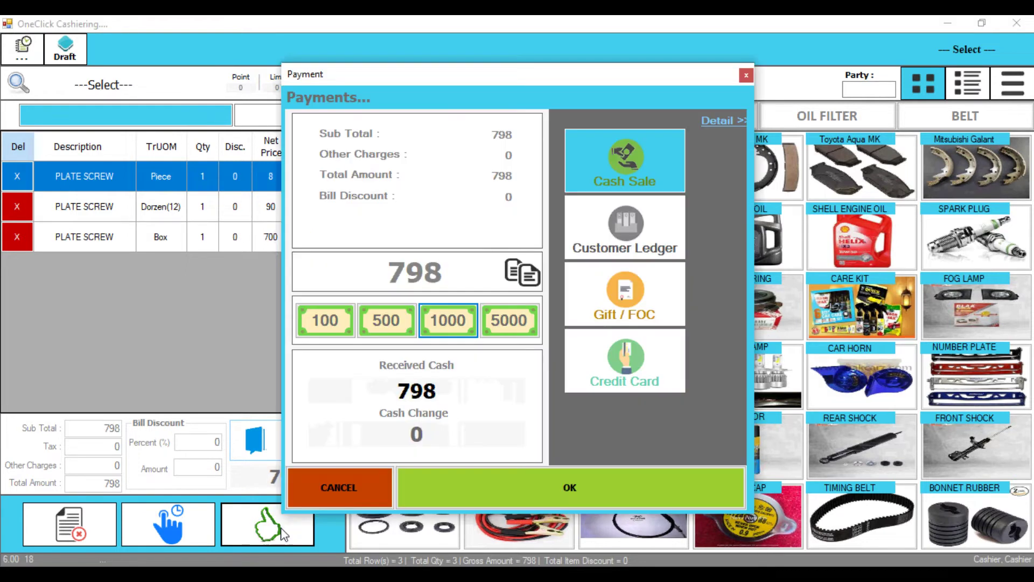
left_click(491, 389)
type("1000")
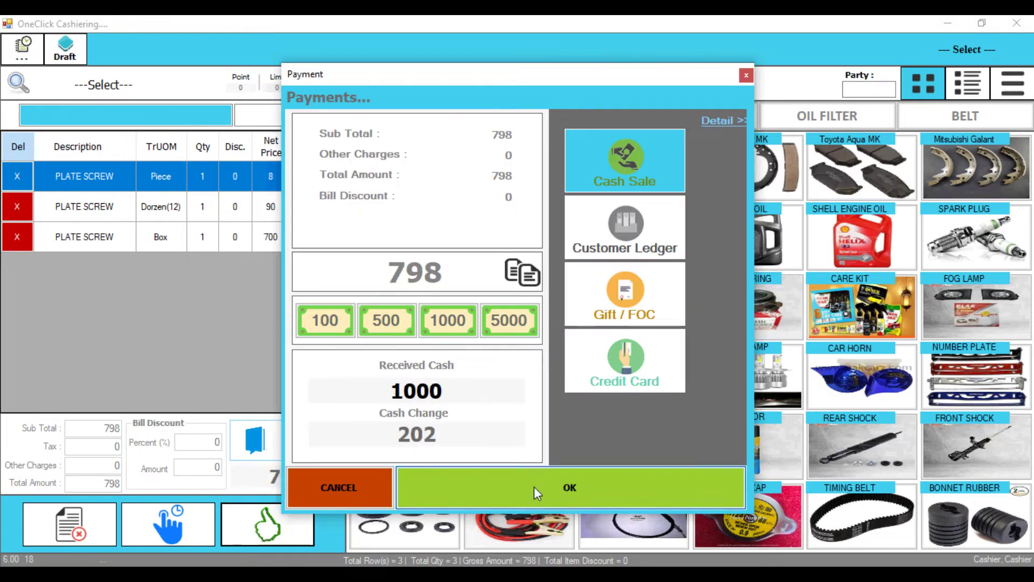
left_click(587, 494)
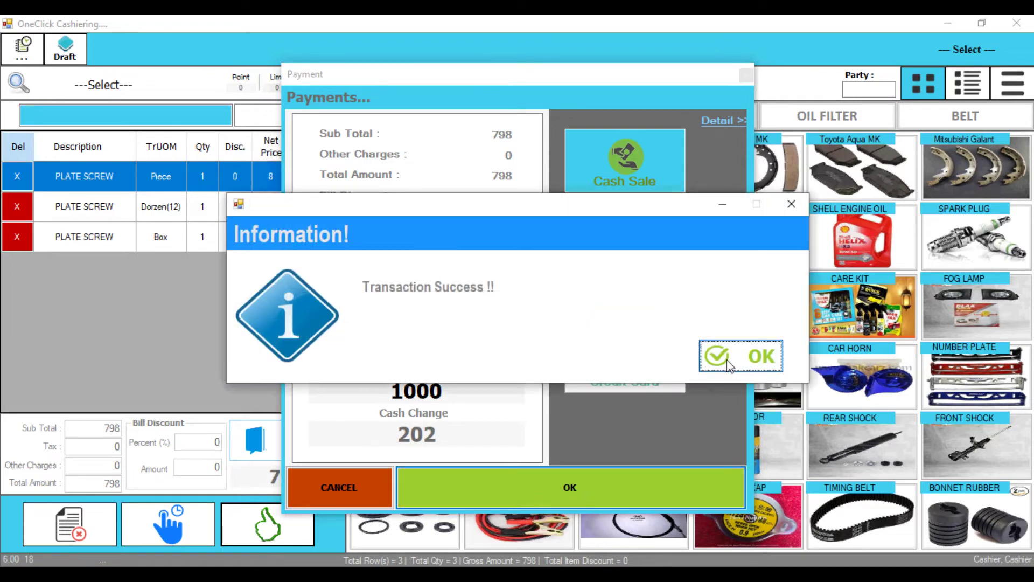
left_click(710, 367)
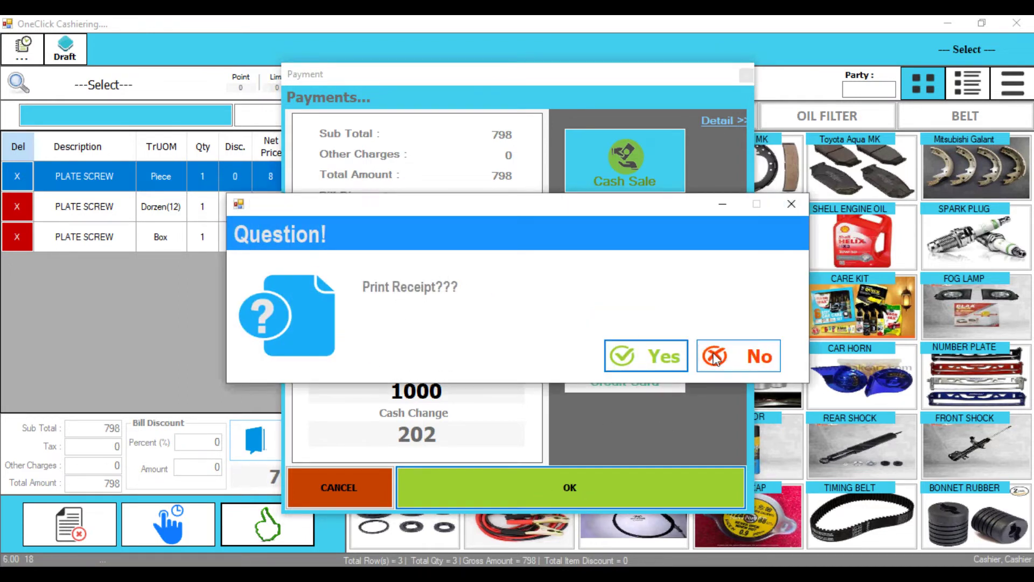
left_click(765, 357)
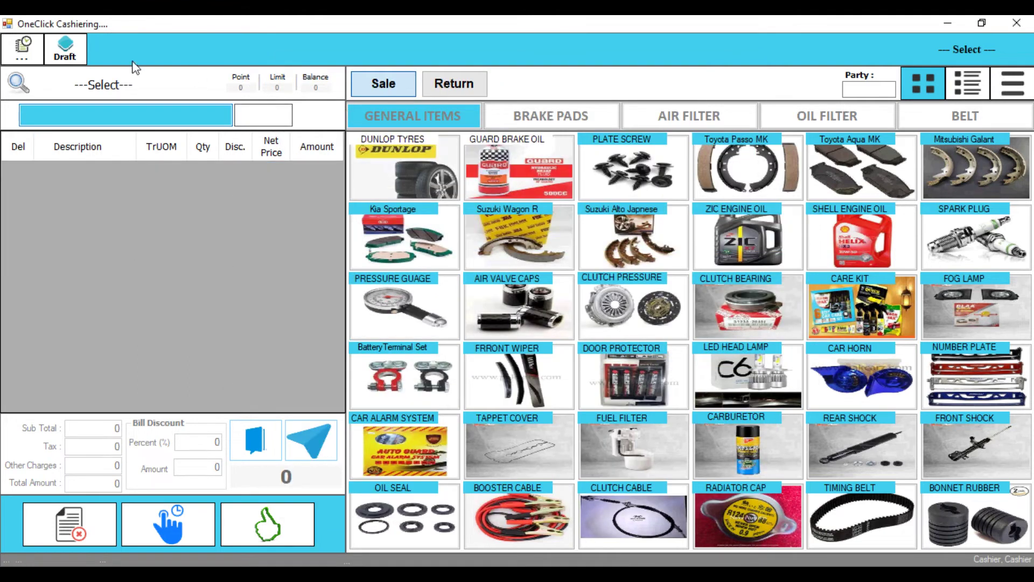
Recall draft KNG-2977, add a Fuel Filter at 14000, and hold the bill again.
left_click(65, 55)
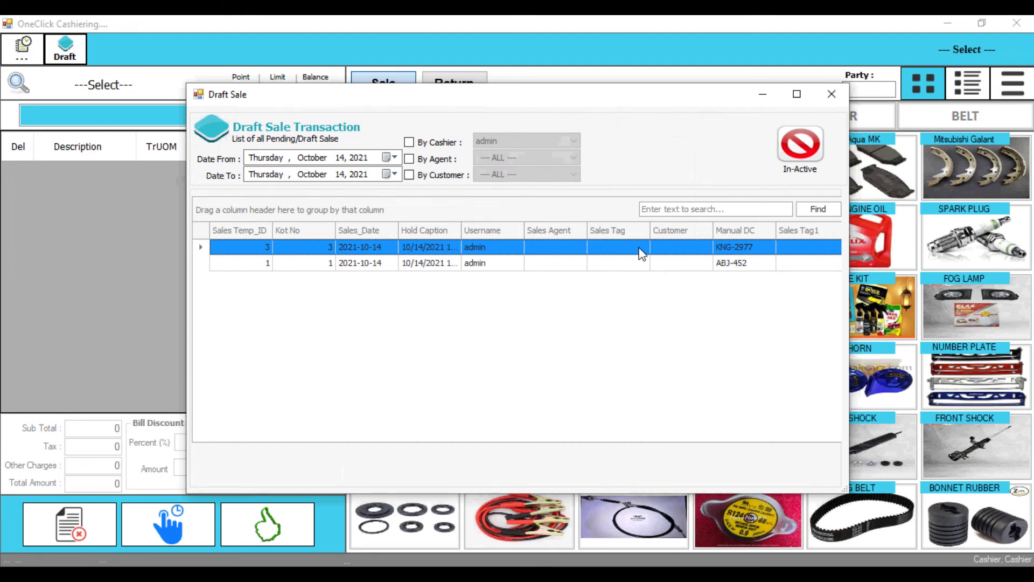
double_click(641, 249)
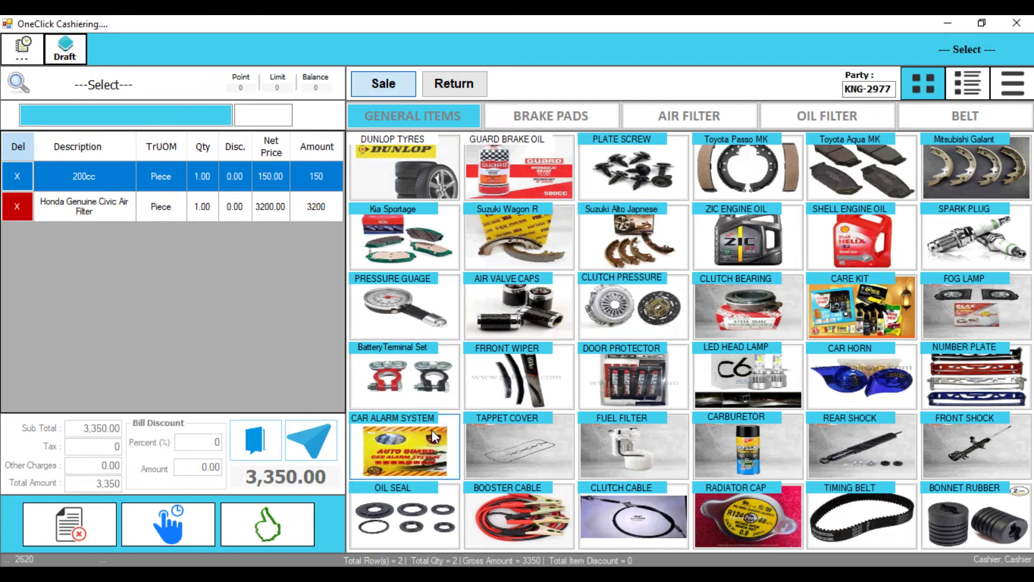
left_click(670, 443)
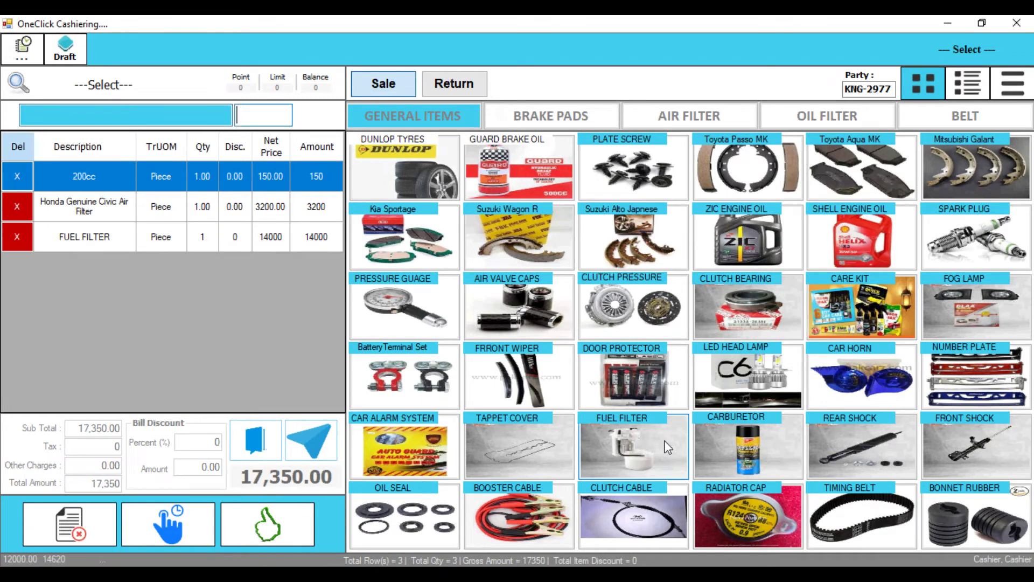
left_click(155, 521)
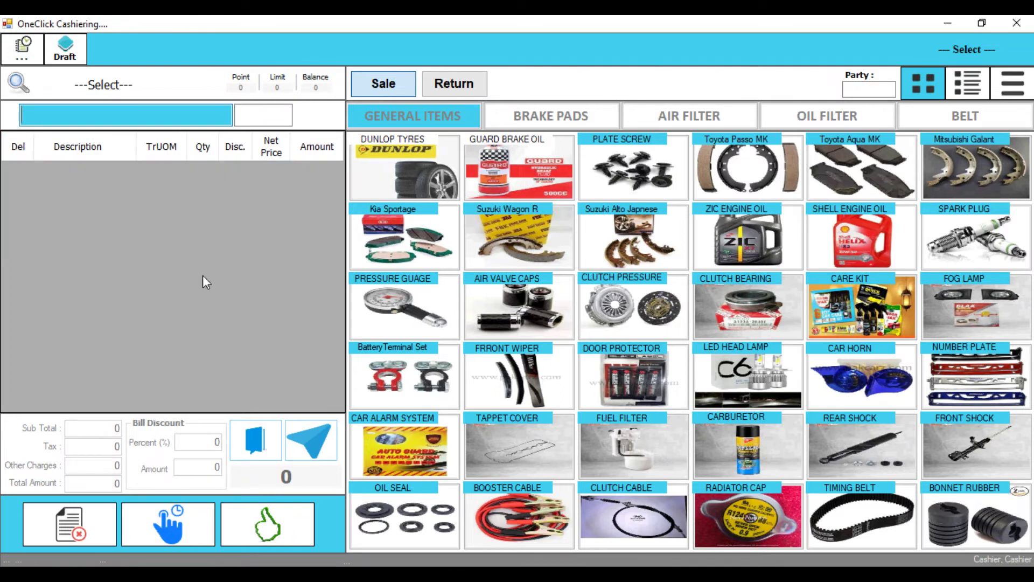
Load held draft KNG-2977 back into the bill.
left_click(860, 90)
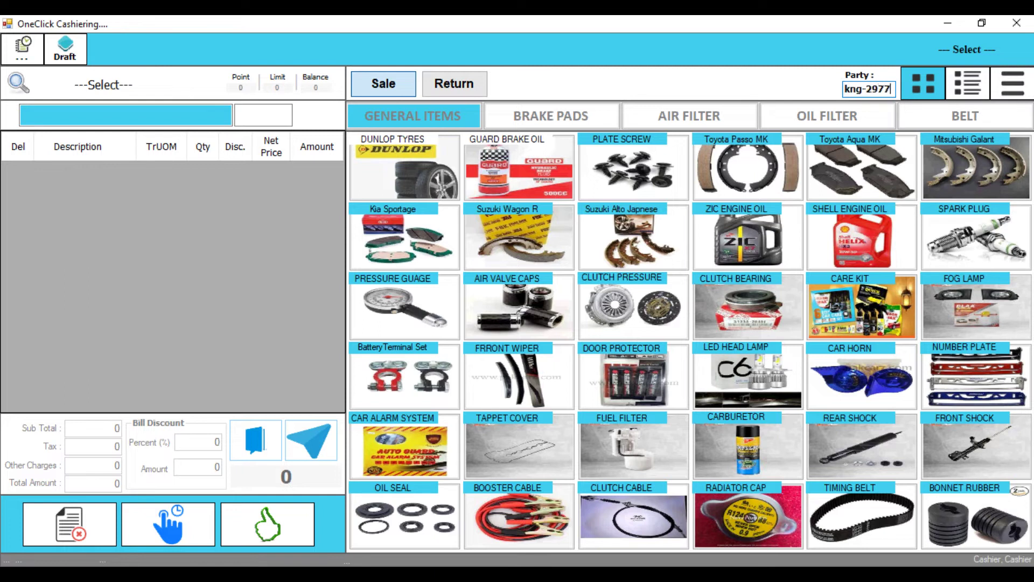
left_click(66, 47)
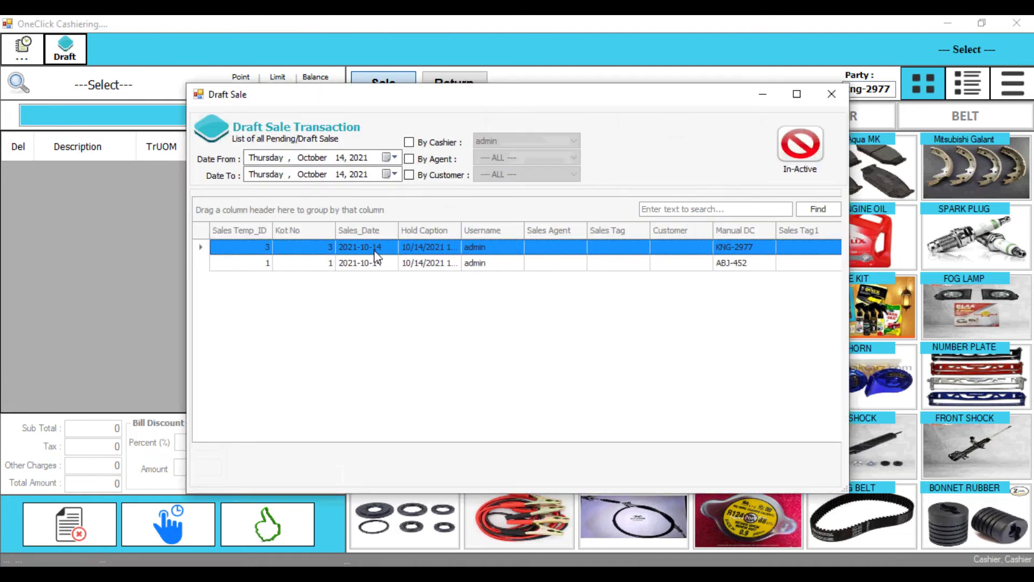
double_click(374, 252)
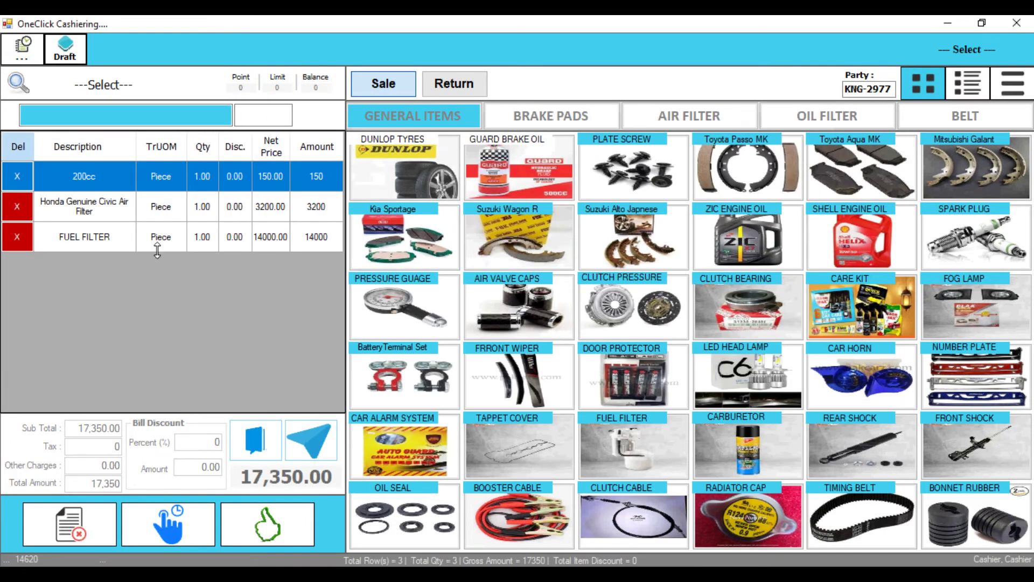
Pay the 17,350 bill in exact cash without a receipt, and close Cashiering.
left_click(273, 517)
left_click(495, 480)
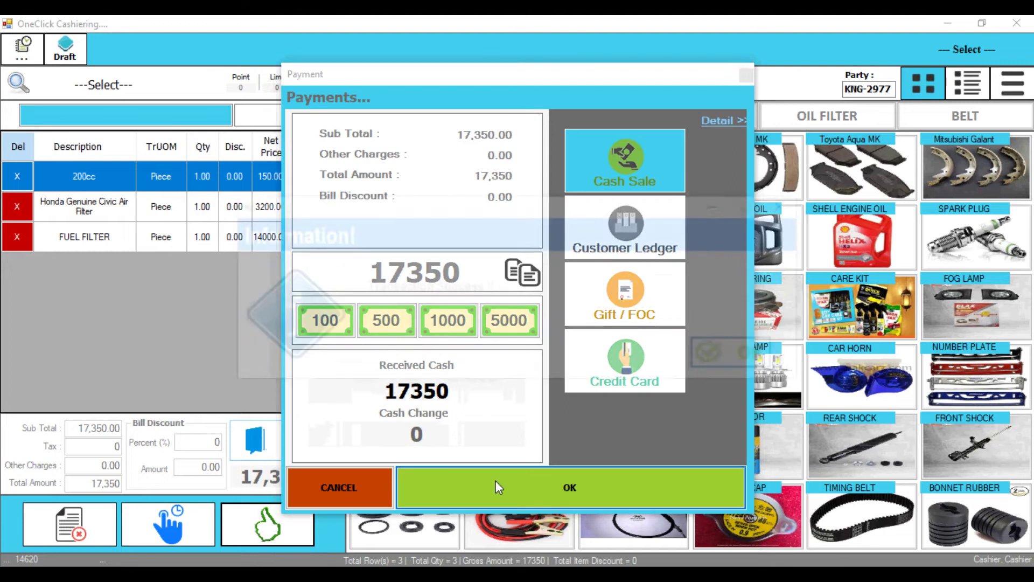
left_click(738, 354)
left_click(739, 362)
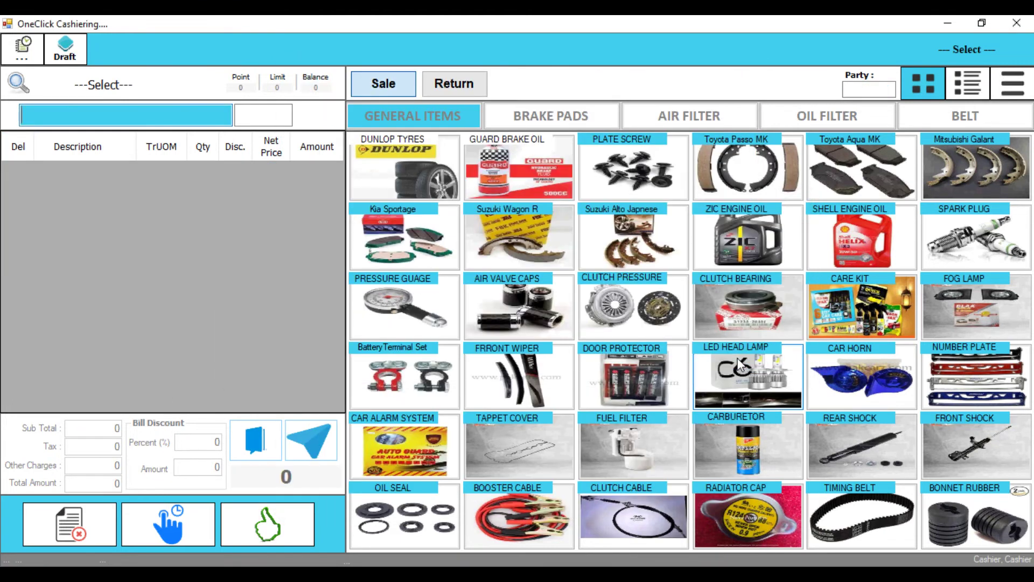
left_click(1016, 23)
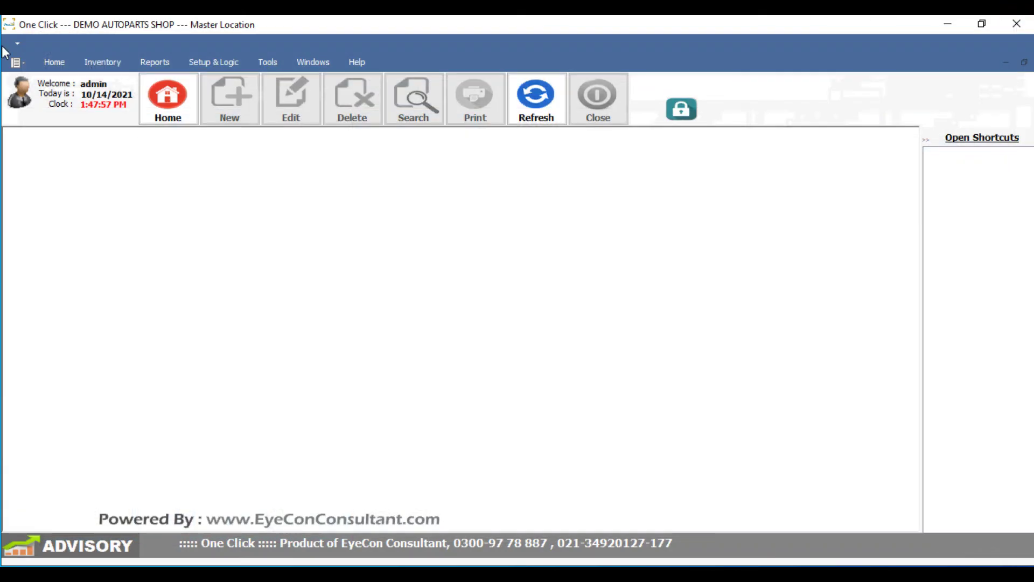
Find sale KD-256 in the Sale Receipt history and reprint its 5,400.00 receipt.
left_click(53, 61)
left_click(81, 105)
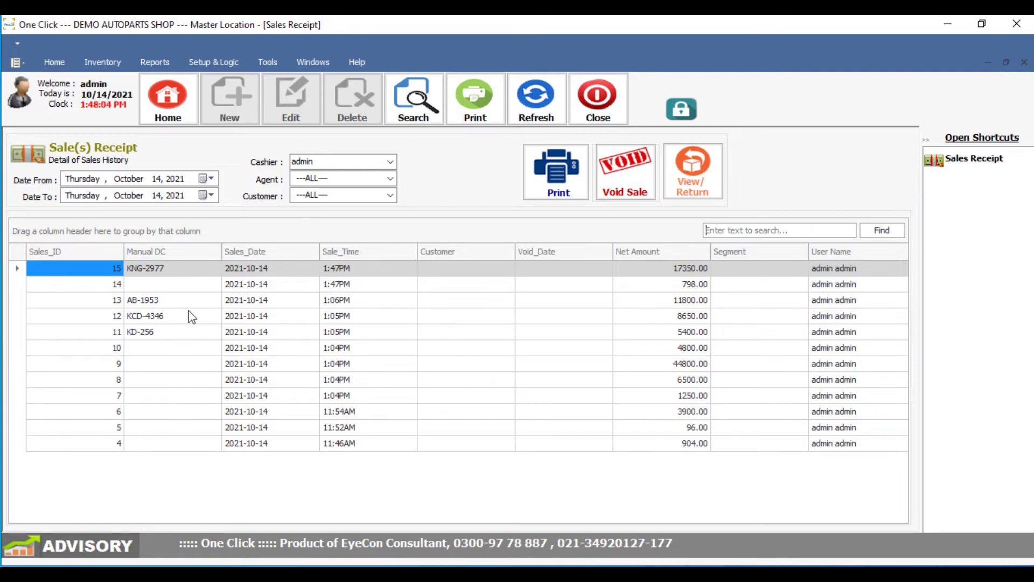
left_click(754, 231)
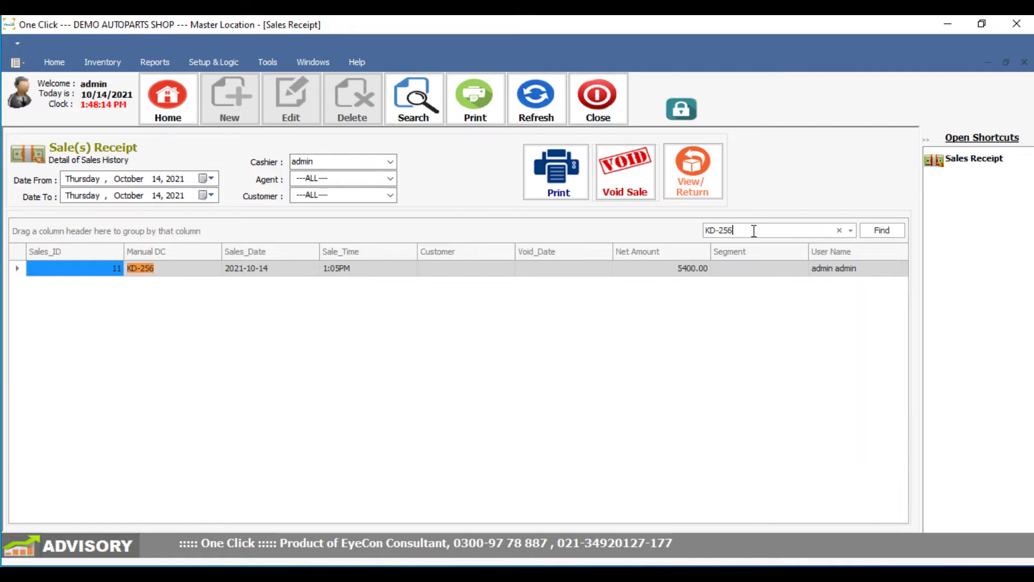
left_click(237, 272)
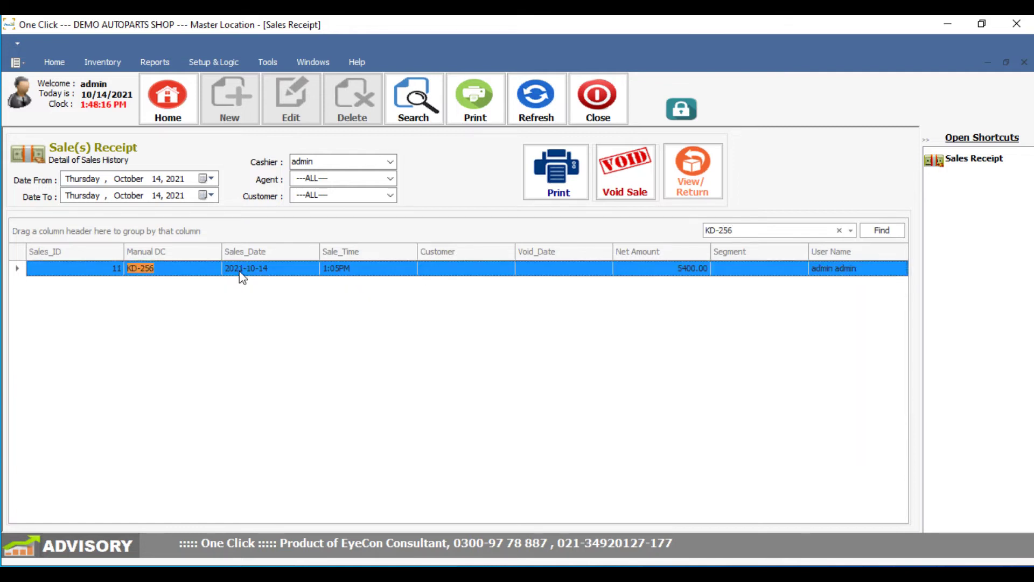
left_click(550, 186)
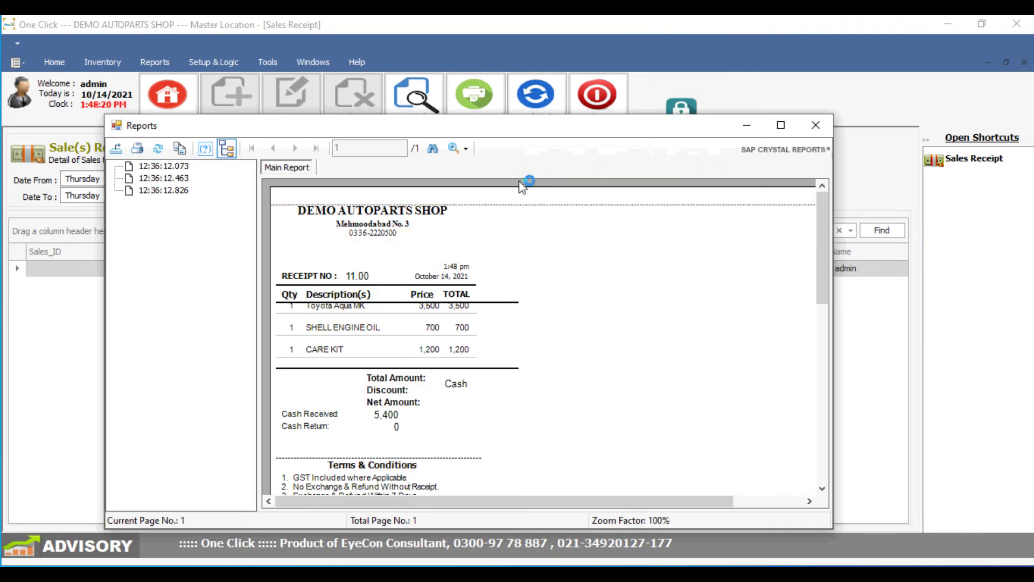
double_click(546, 132)
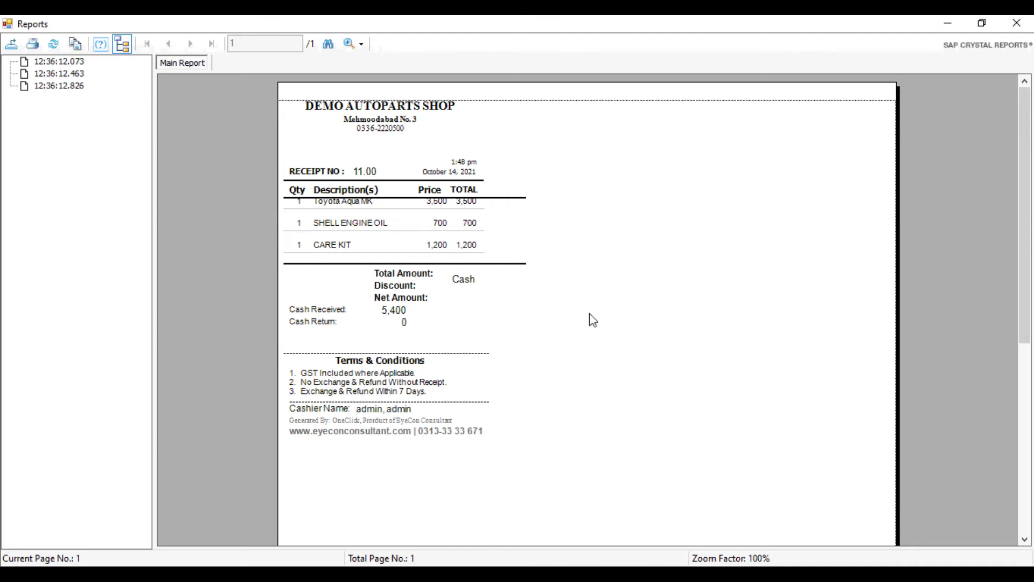
left_click(1019, 24)
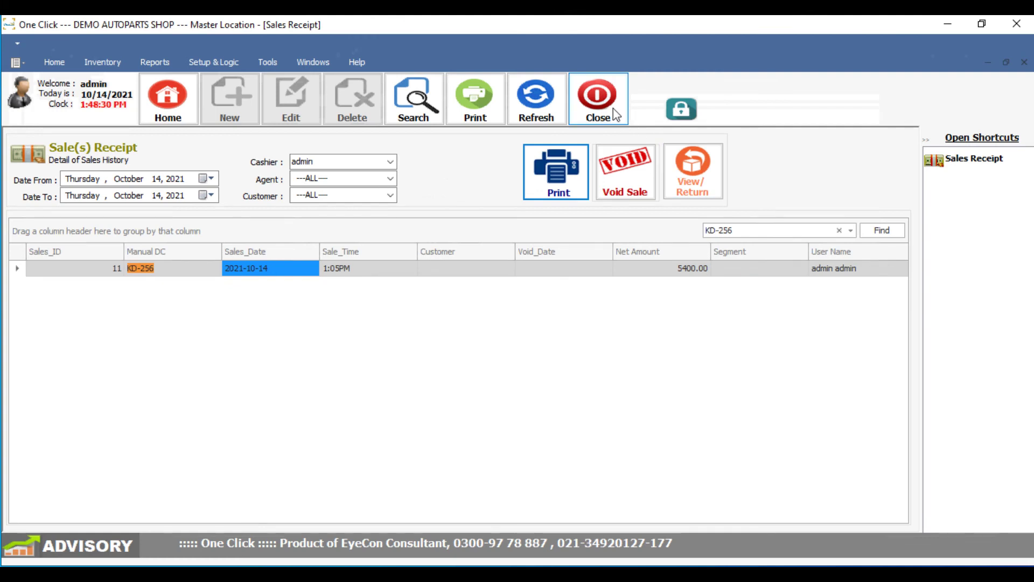